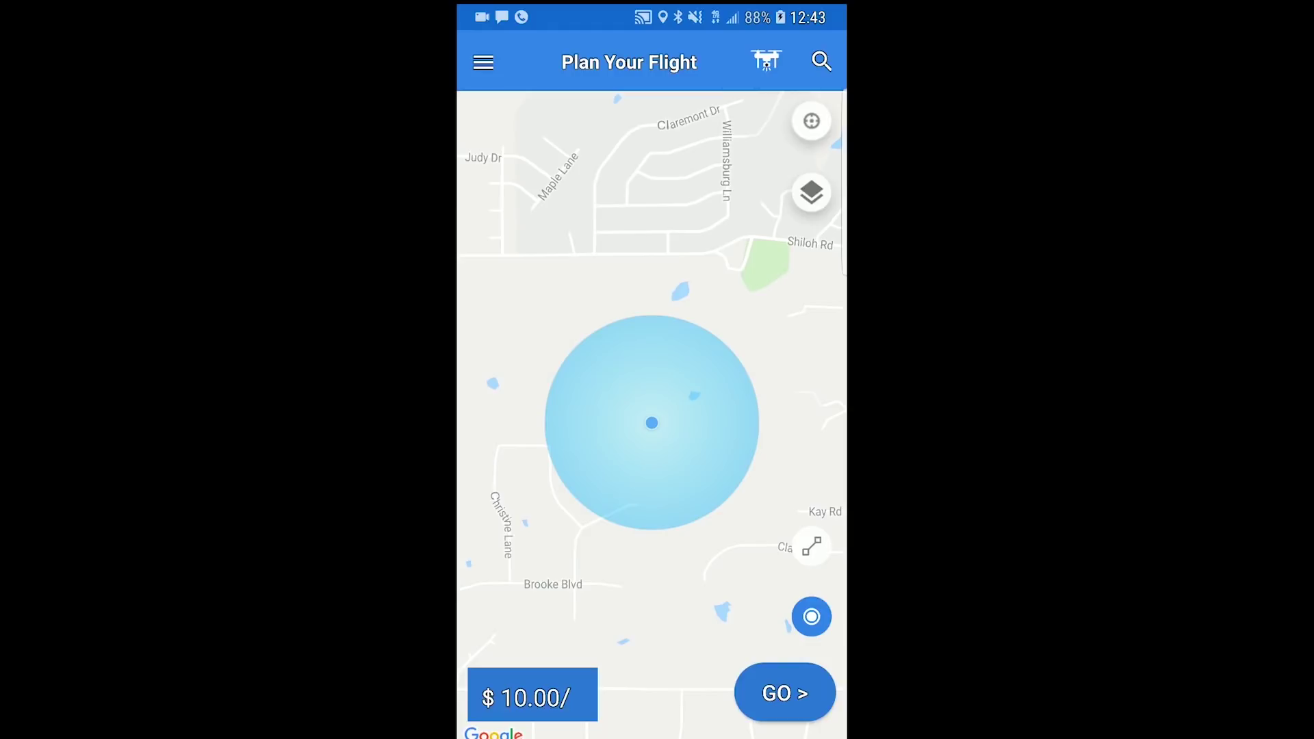
Switch the Skywatch map to satellite imagery
click(811, 192)
click(601, 392)
scroll(652, 423, up, 3)
Draw a custom flight zone polygon and drag its corners around the construction site
click(811, 546)
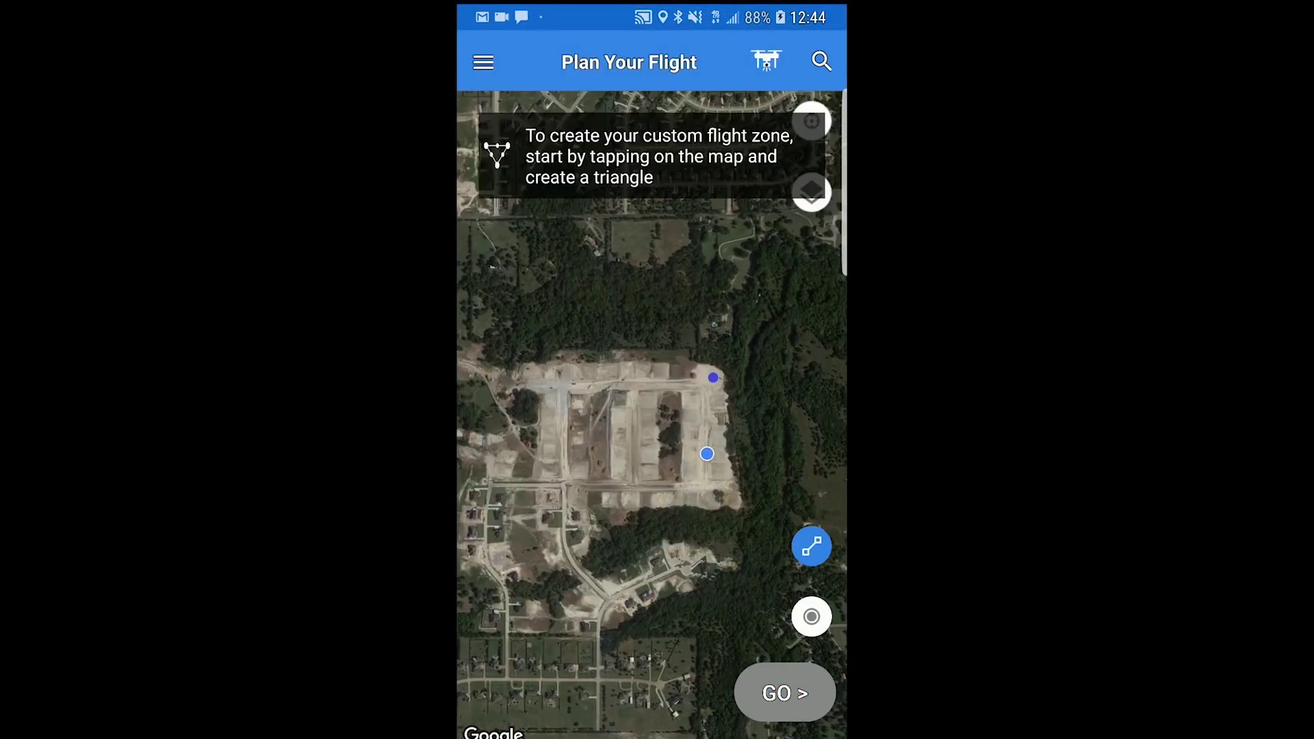
click(713, 377)
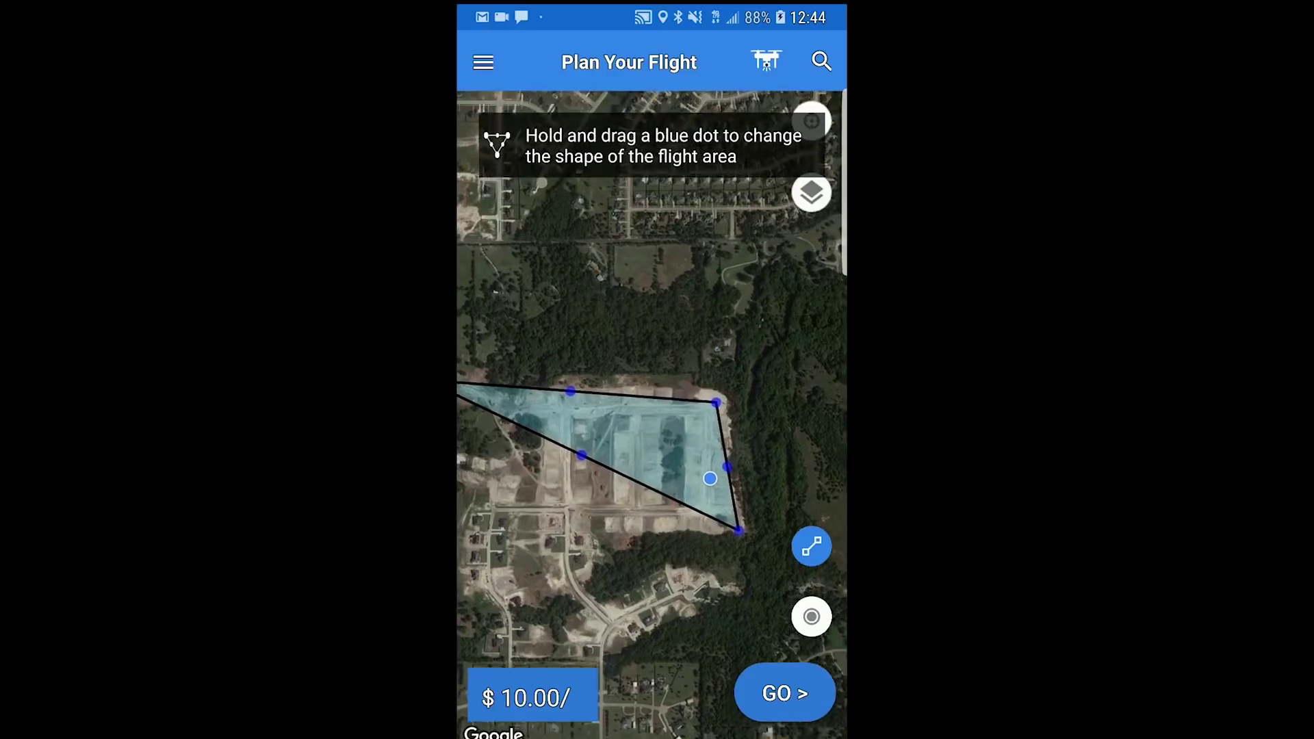
drag(573, 415, 495, 496)
drag(616, 308, 721, 321)
drag(684, 410, 682, 383)
drag(591, 477, 575, 459)
click(811, 617)
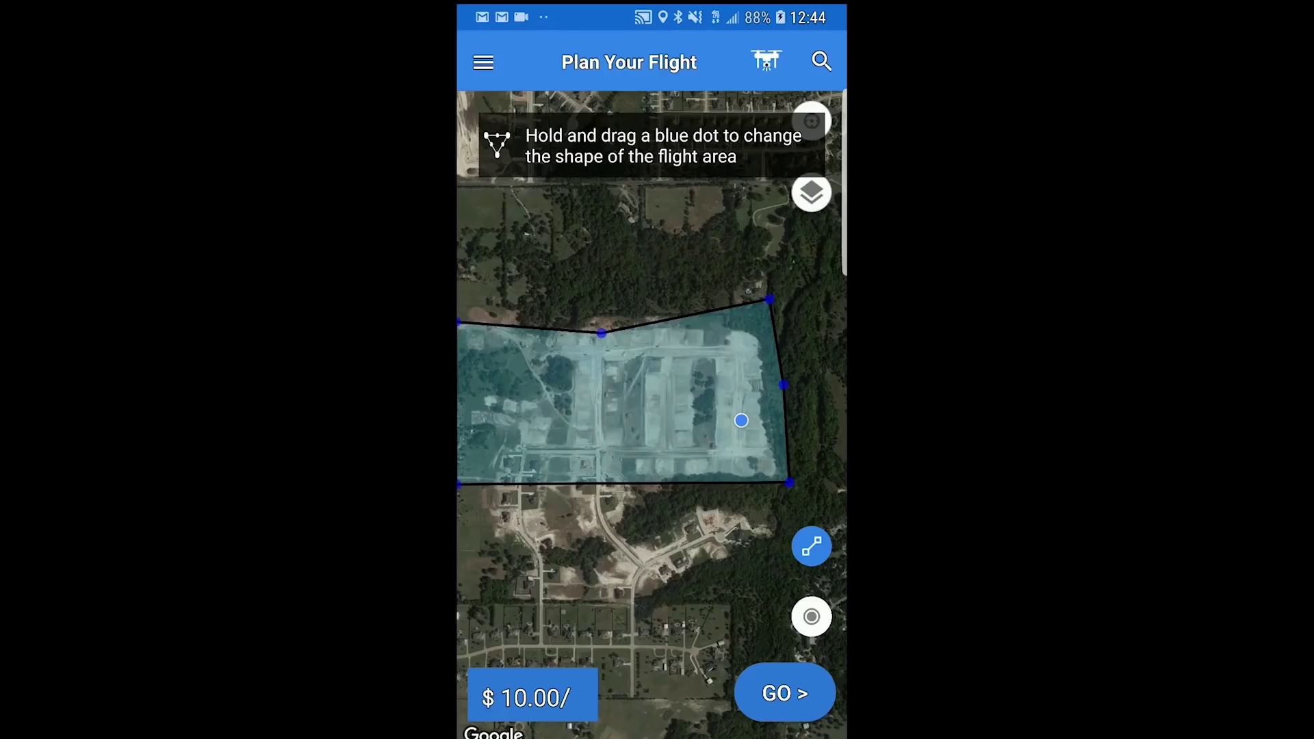
Check the Monthly Insurance page's liability limits and $62 estimate from the Skywatch menu
click(483, 62)
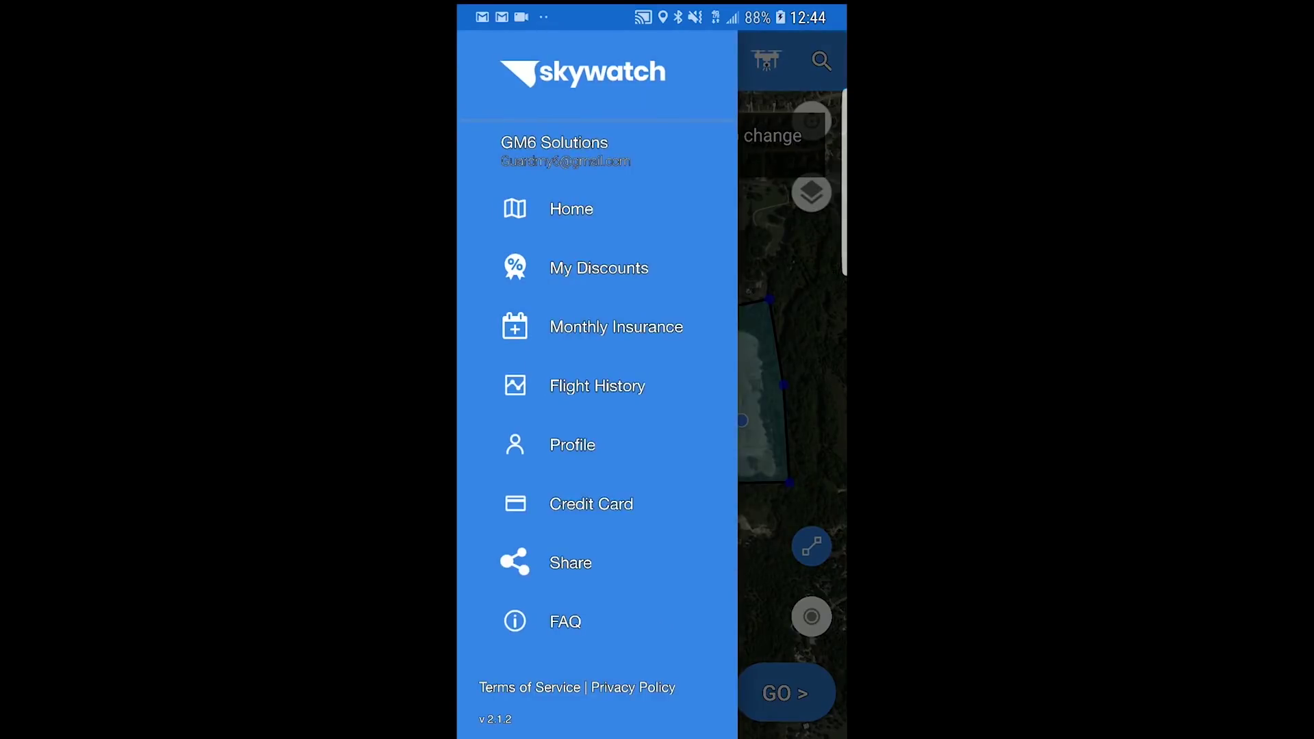
click(617, 326)
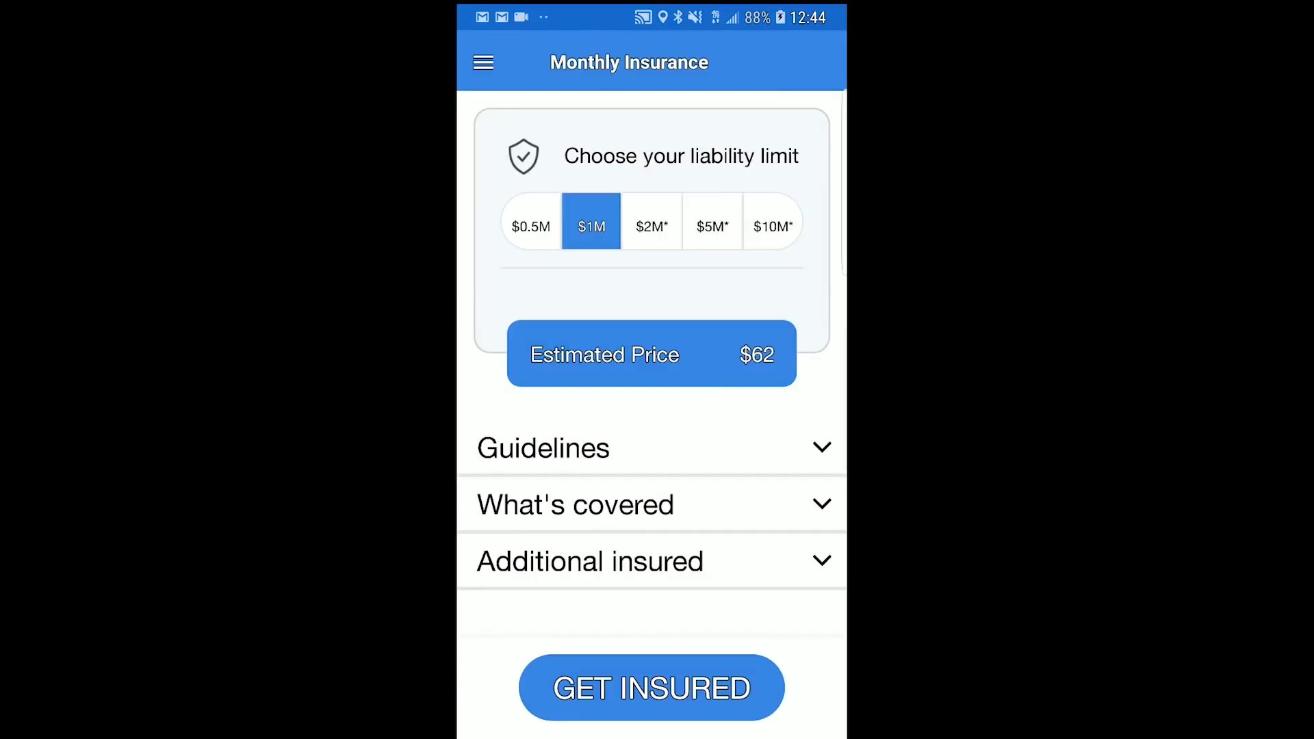
click(484, 62)
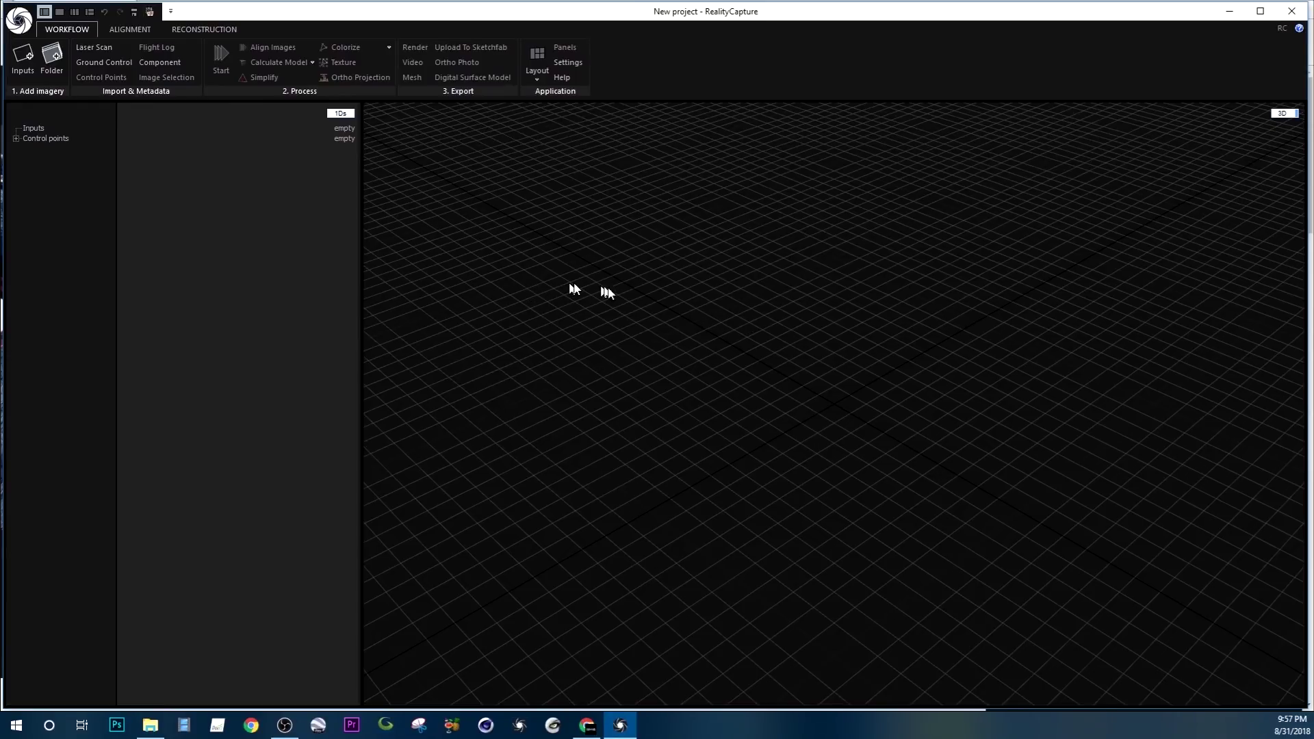
click(81, 218)
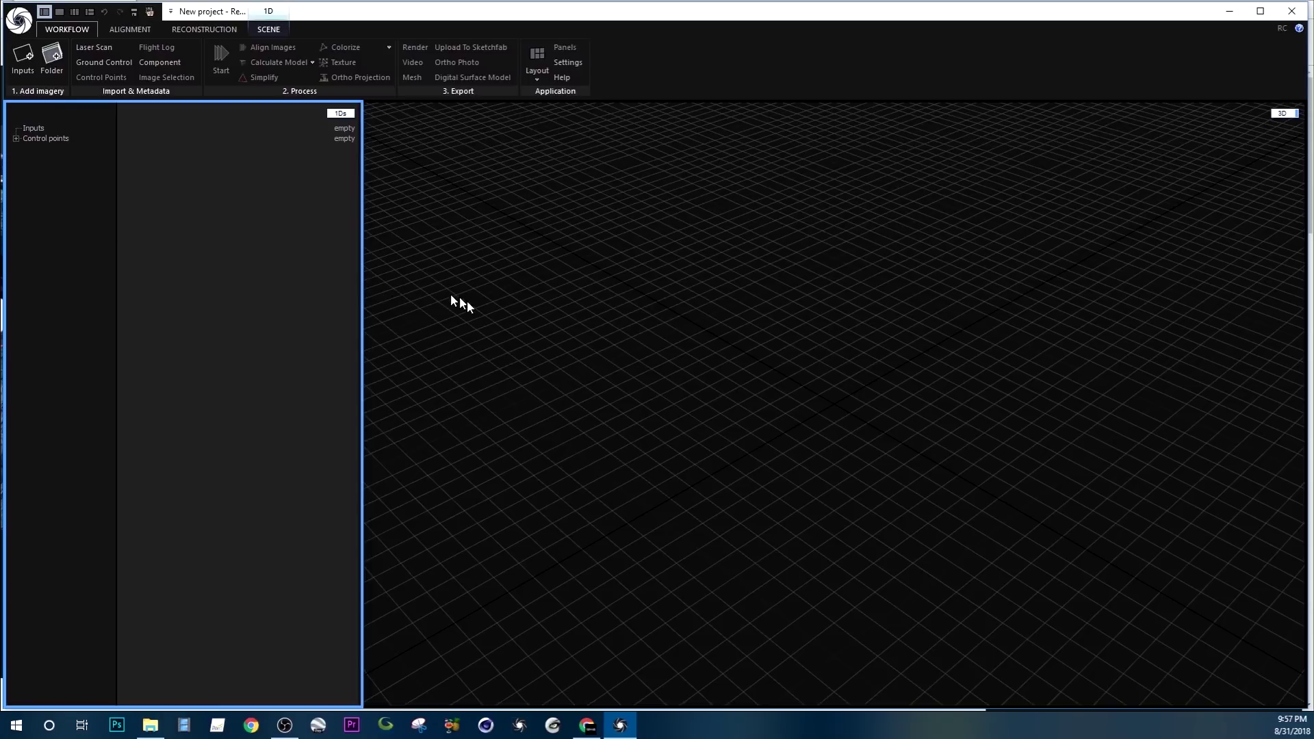
click(61, 13)
click(75, 17)
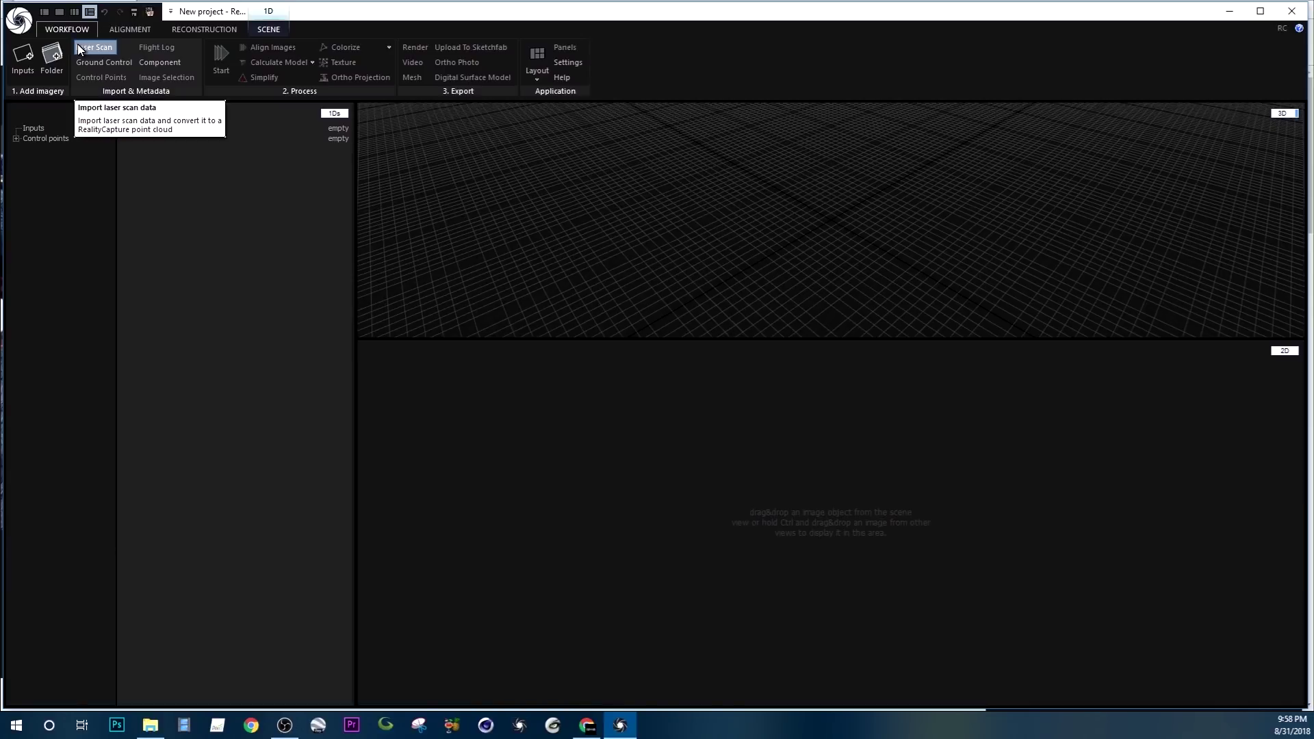
click(45, 13)
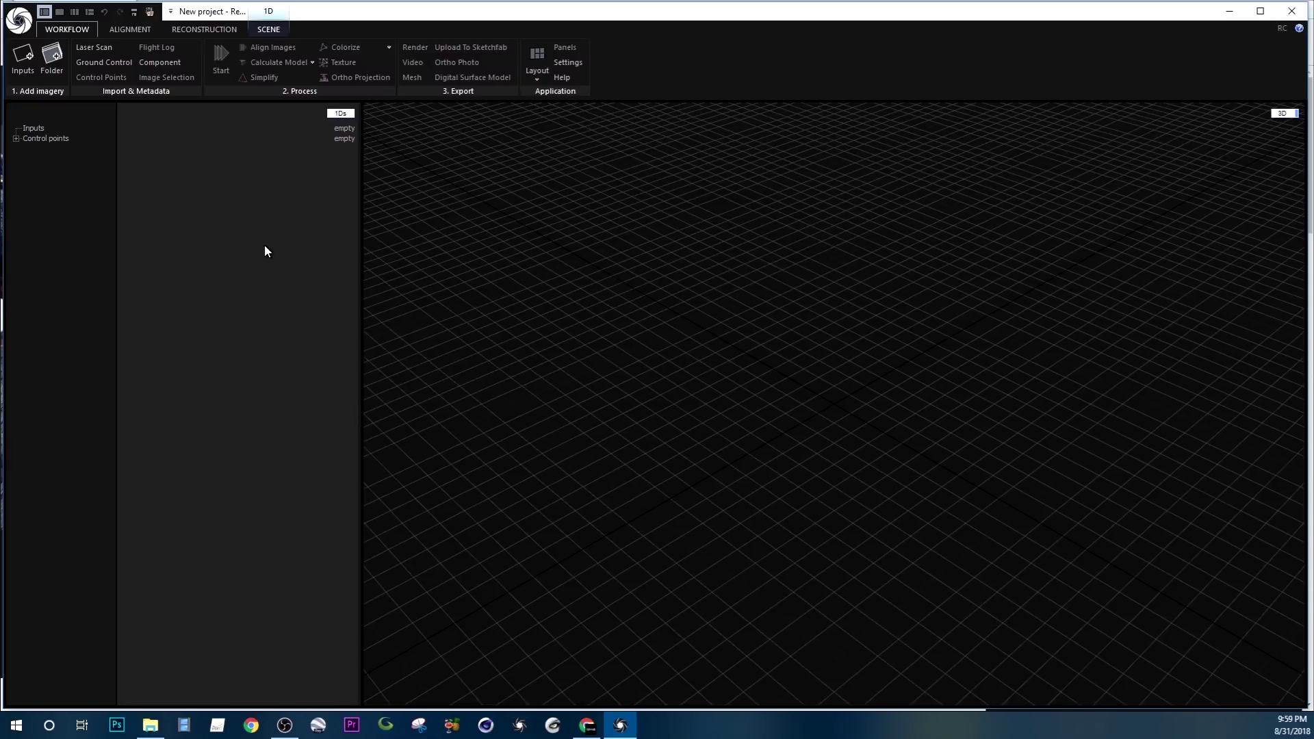
click(341, 115)
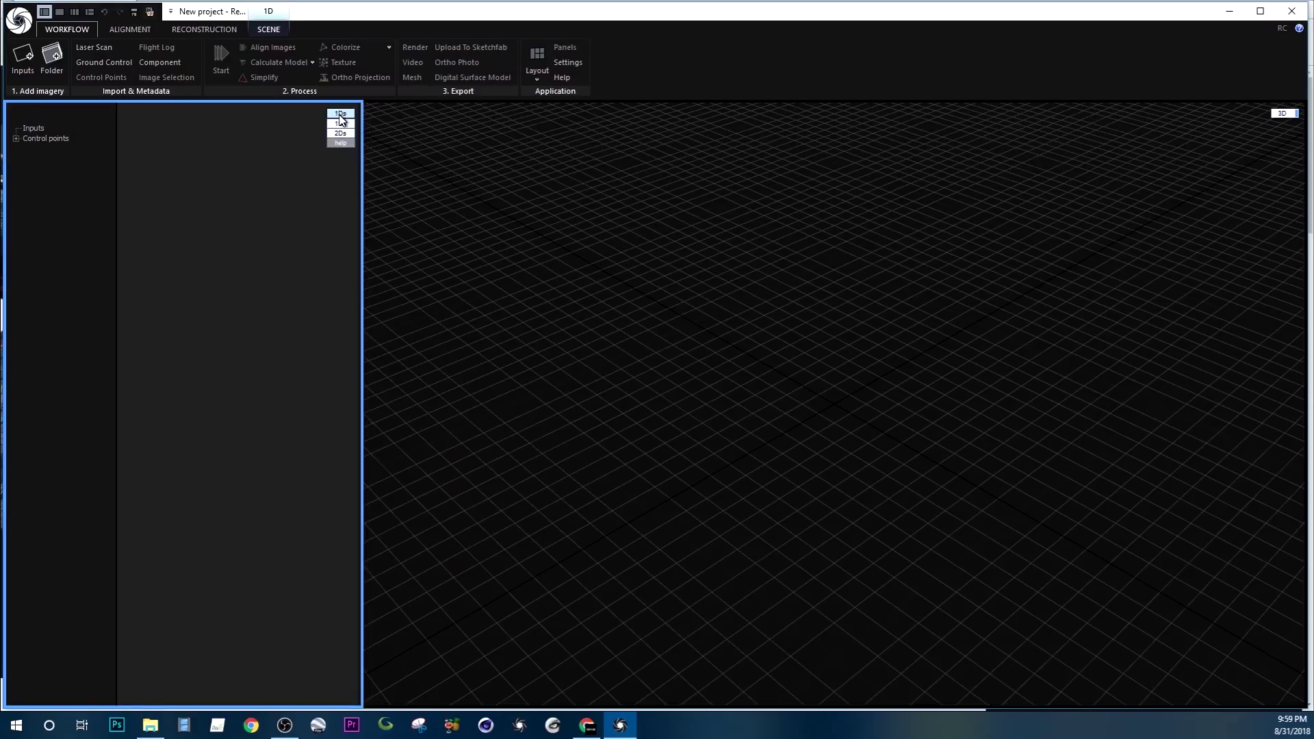
click(337, 125)
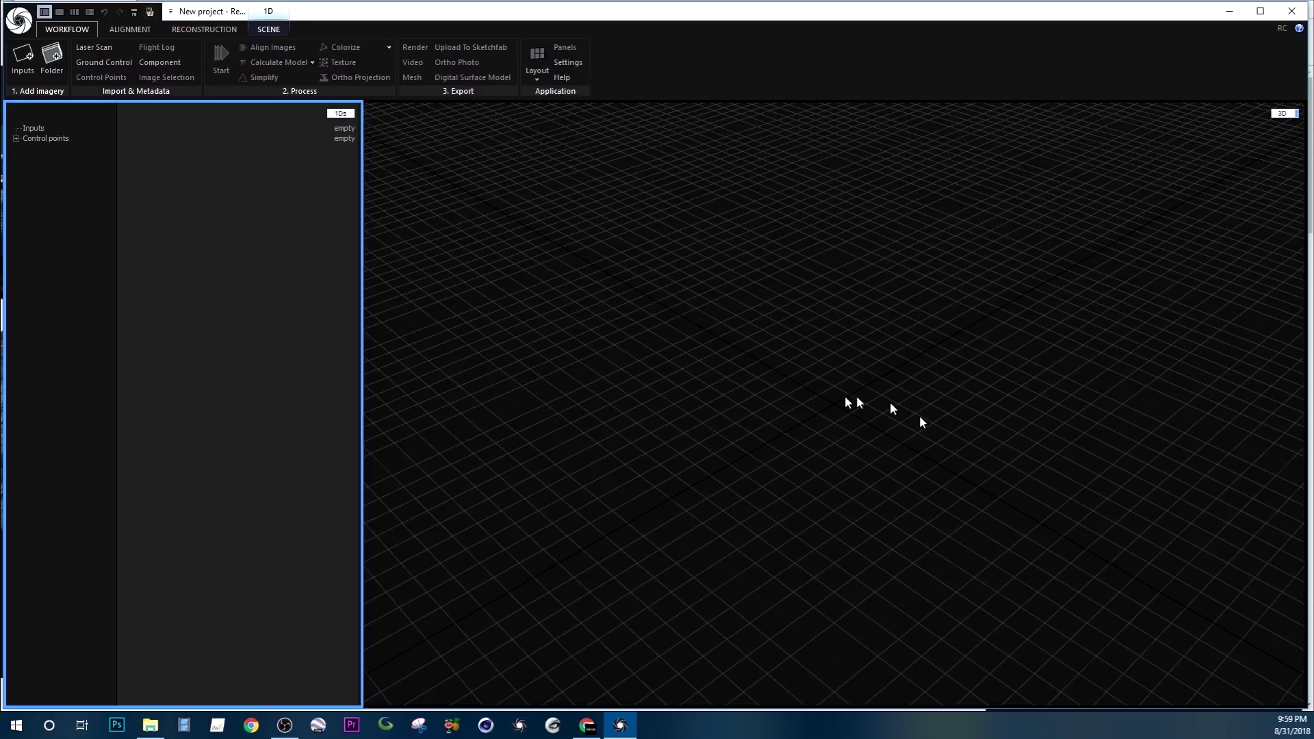
click(1282, 115)
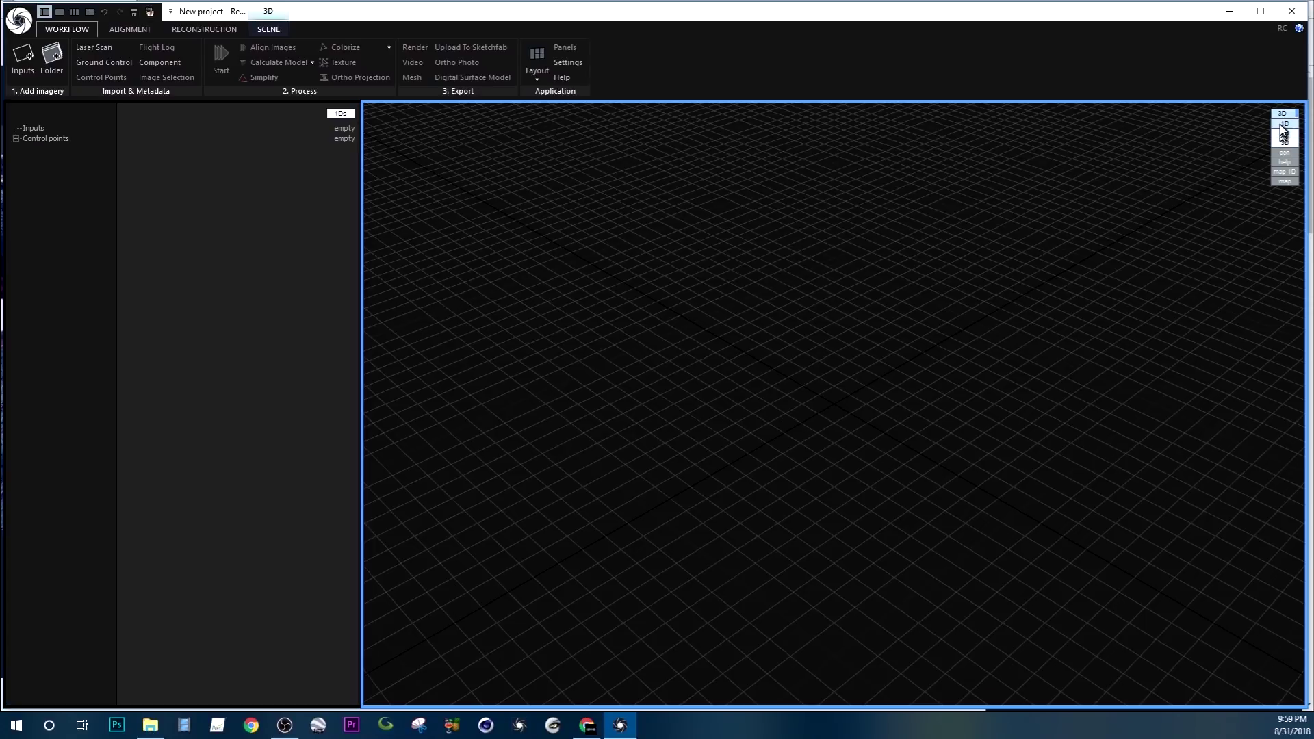
click(1285, 163)
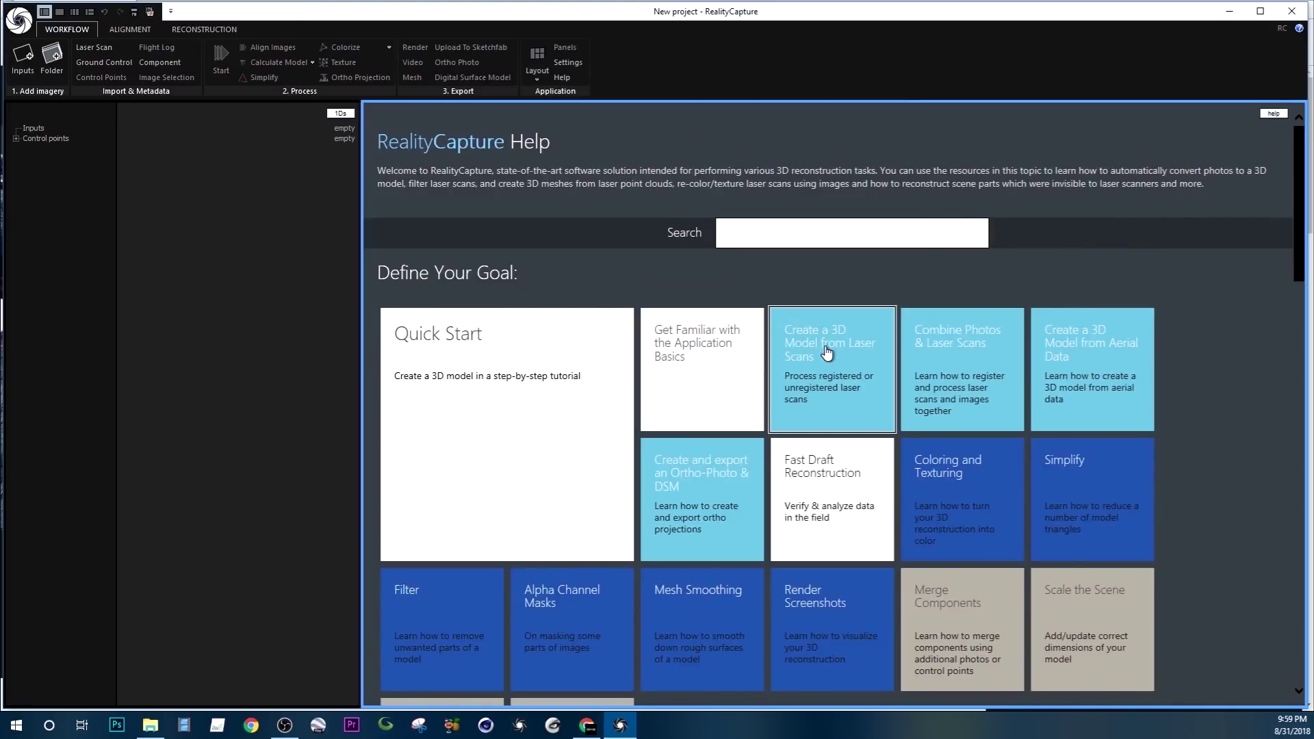
scroll(695, 475, down, 1)
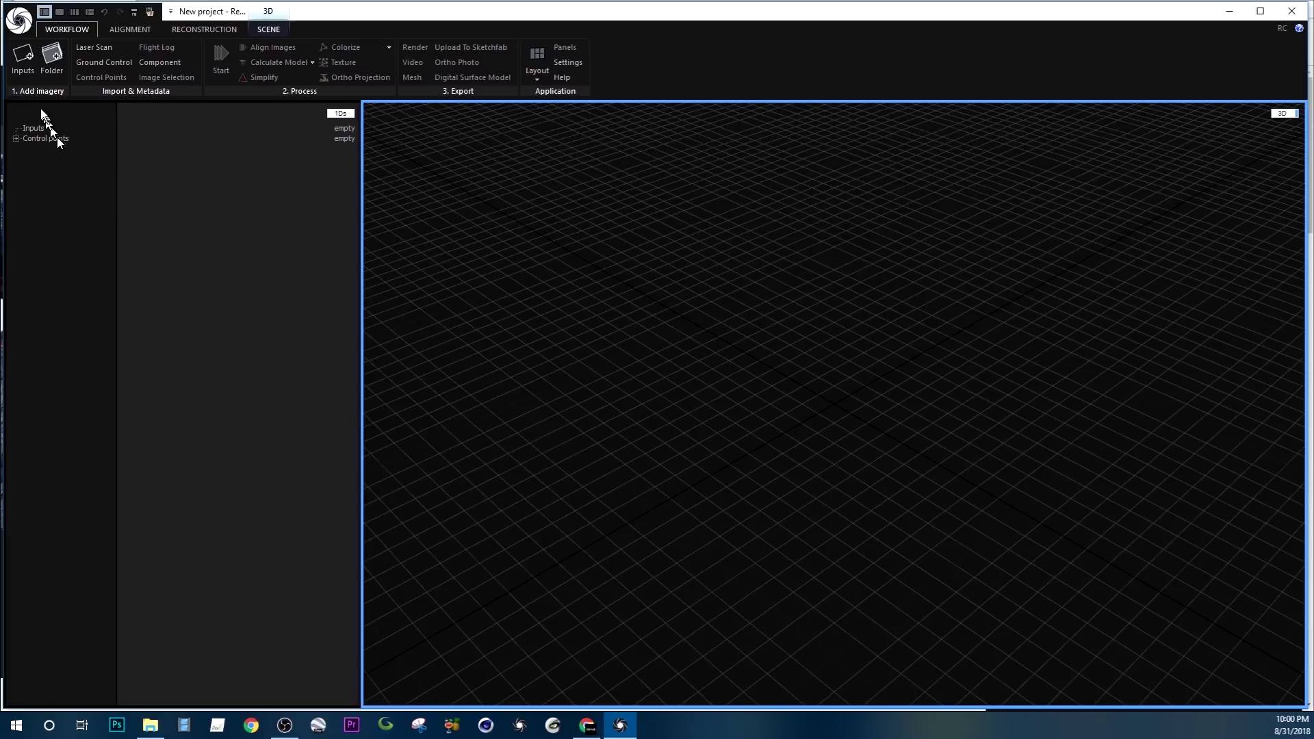
Drop the 543 drone photos into the project's image list and widen that panel
click(23, 61)
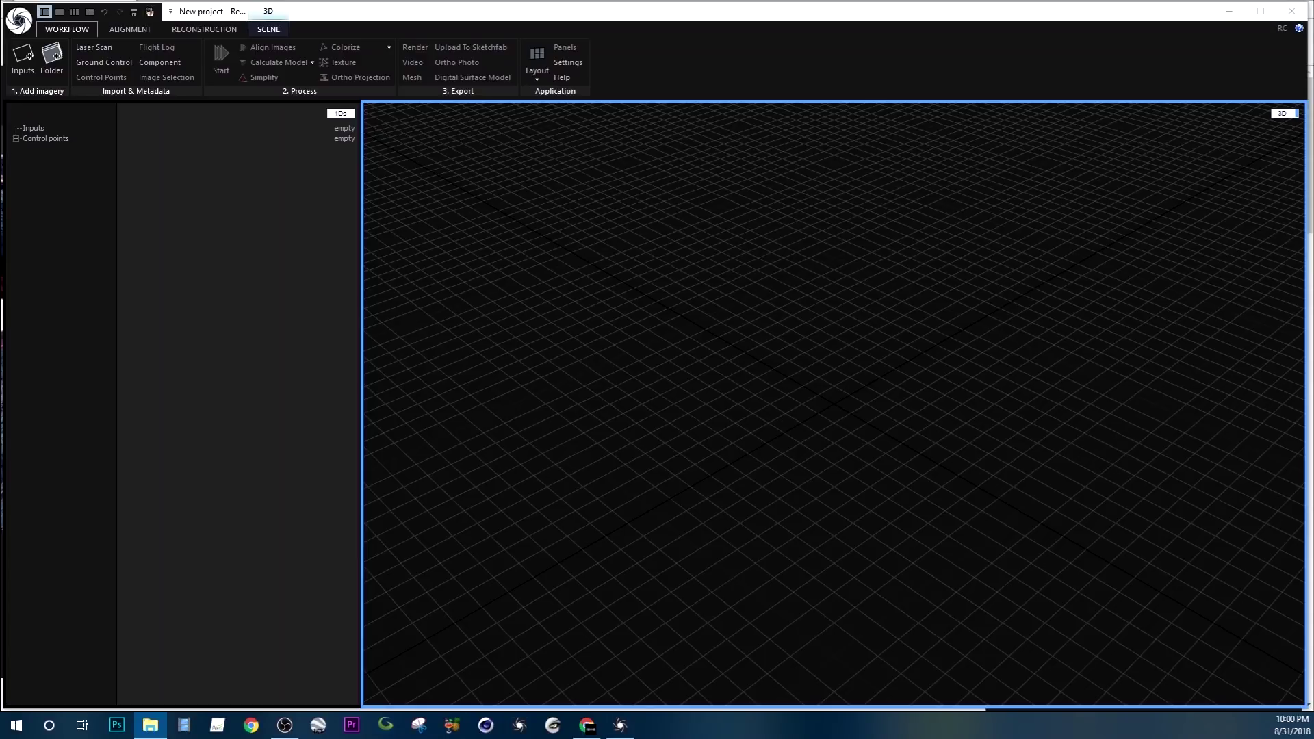
drag(2, 311, 59, 207)
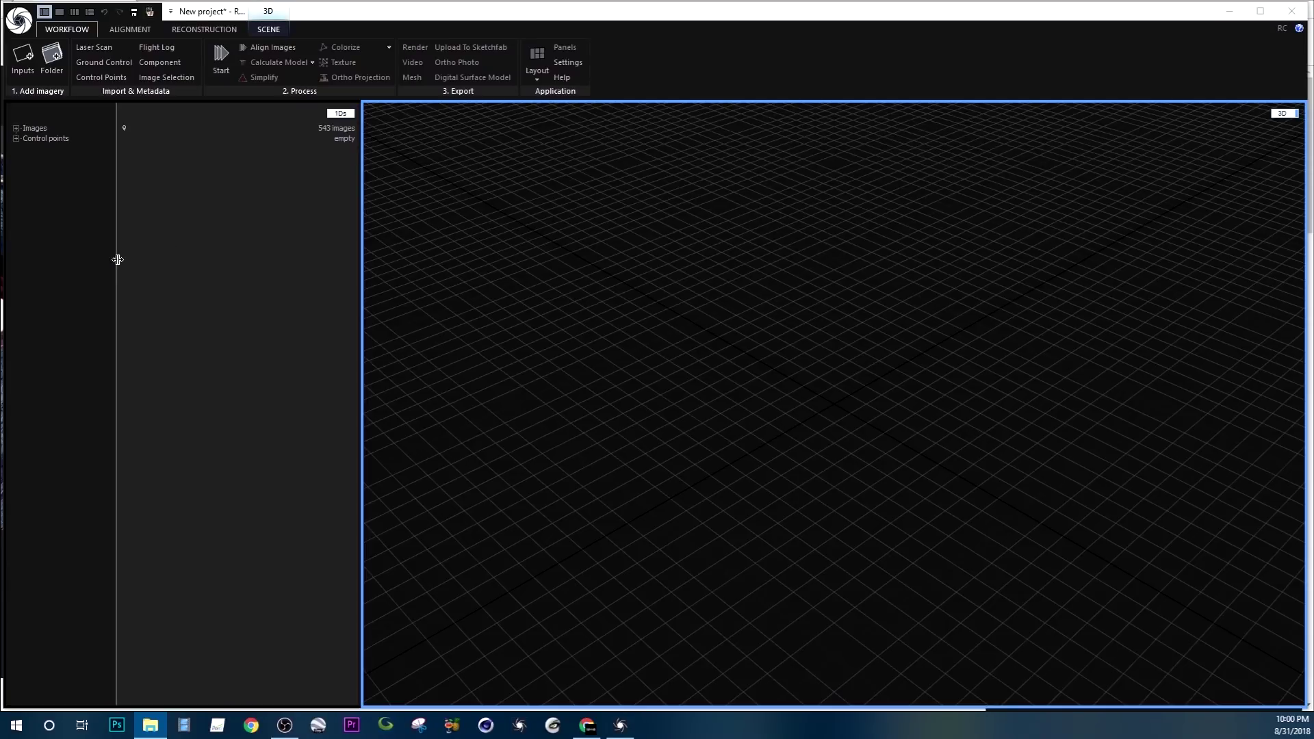
drag(117, 260, 176, 284)
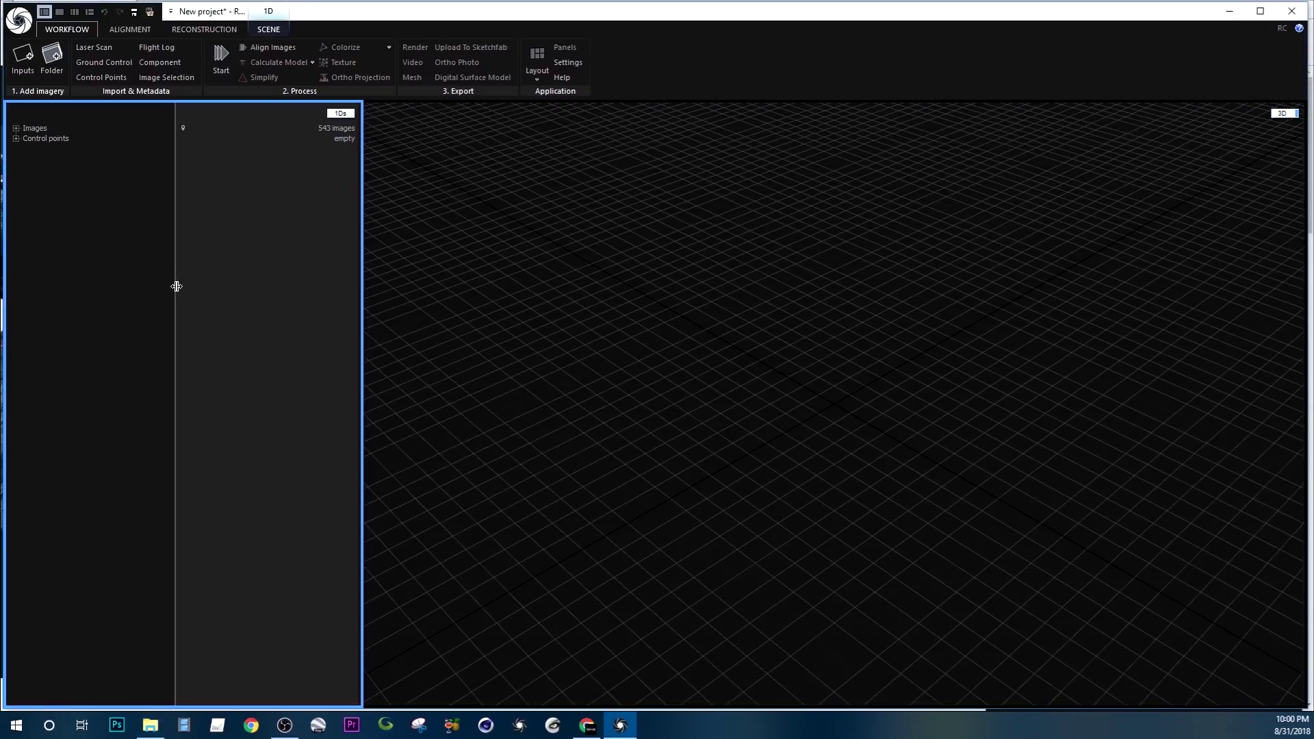
click(21, 65)
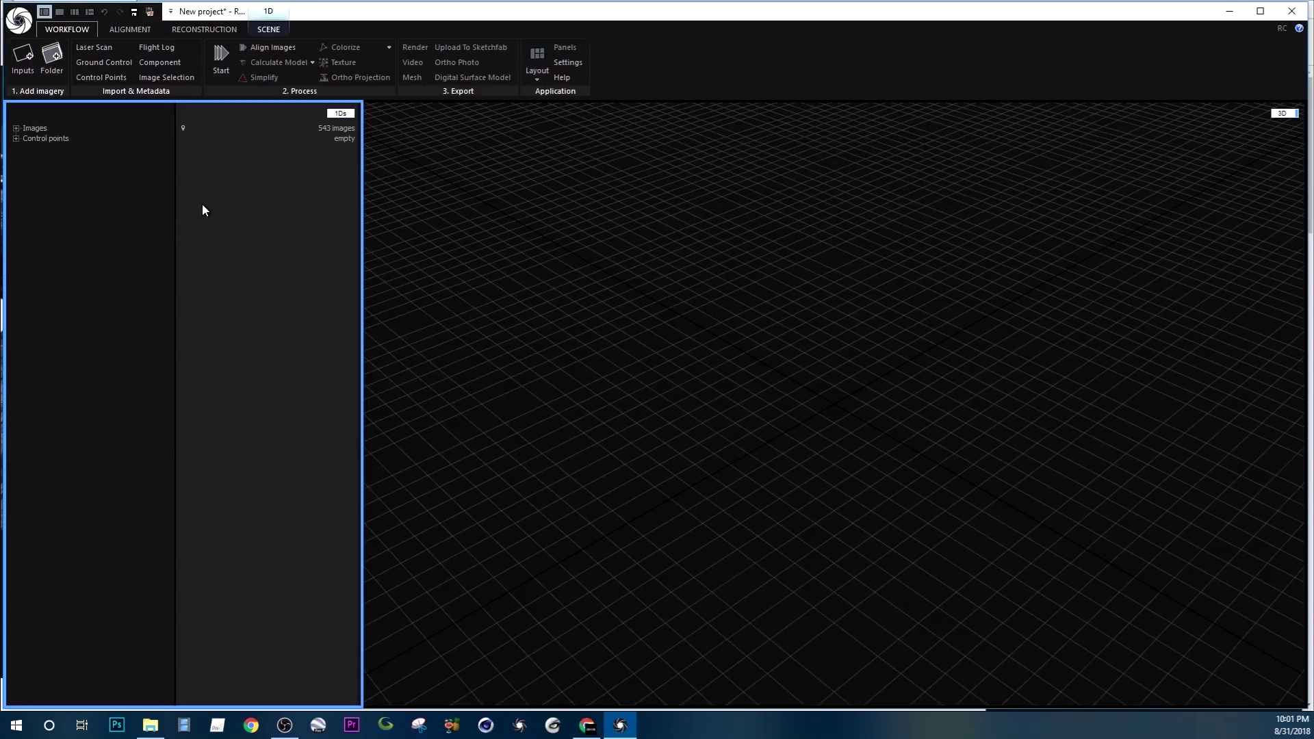
Run Align Images on all 543 photos and minimize the progress overlay
click(126, 28)
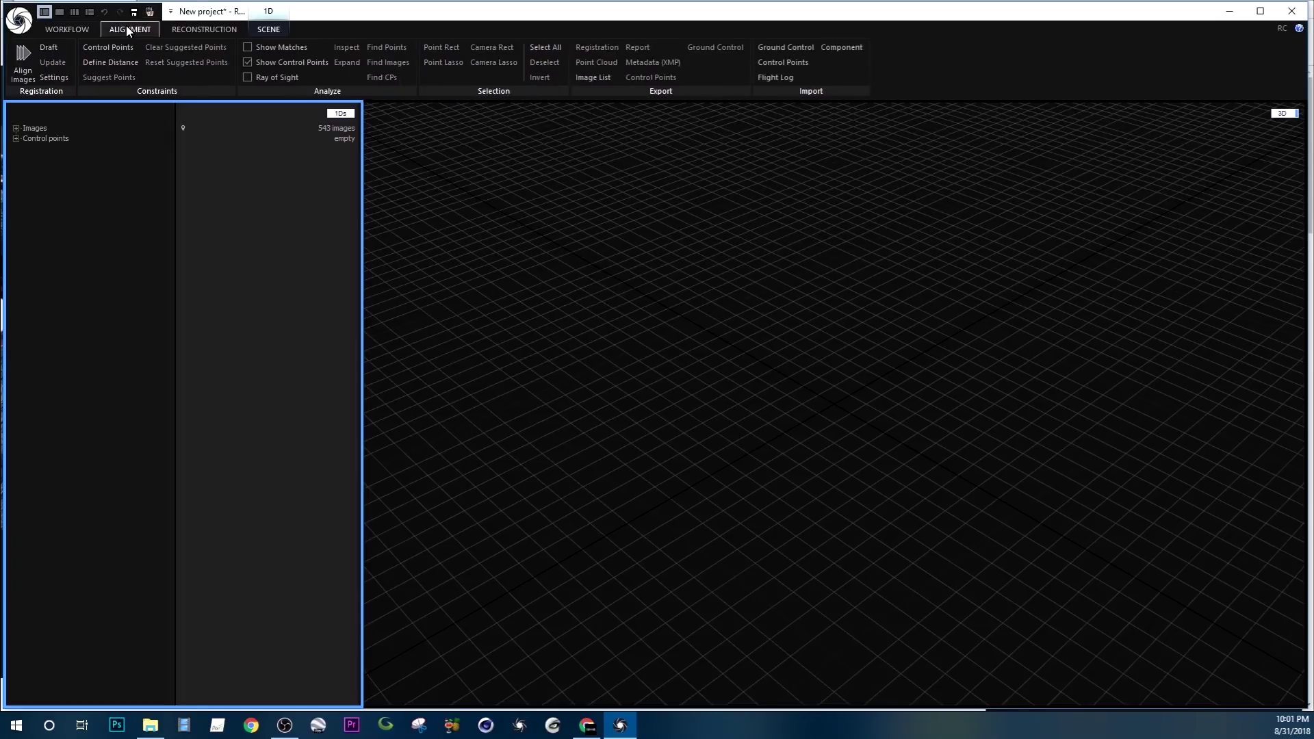
click(24, 64)
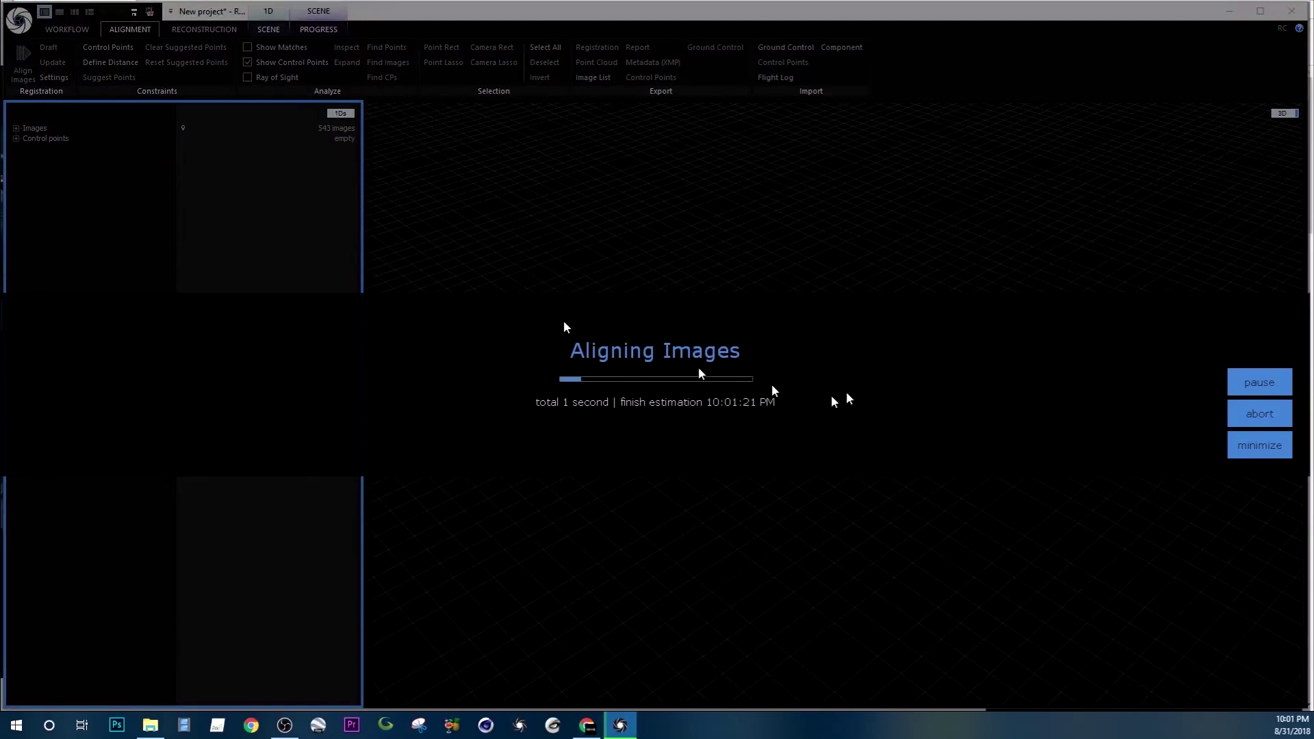
click(1263, 444)
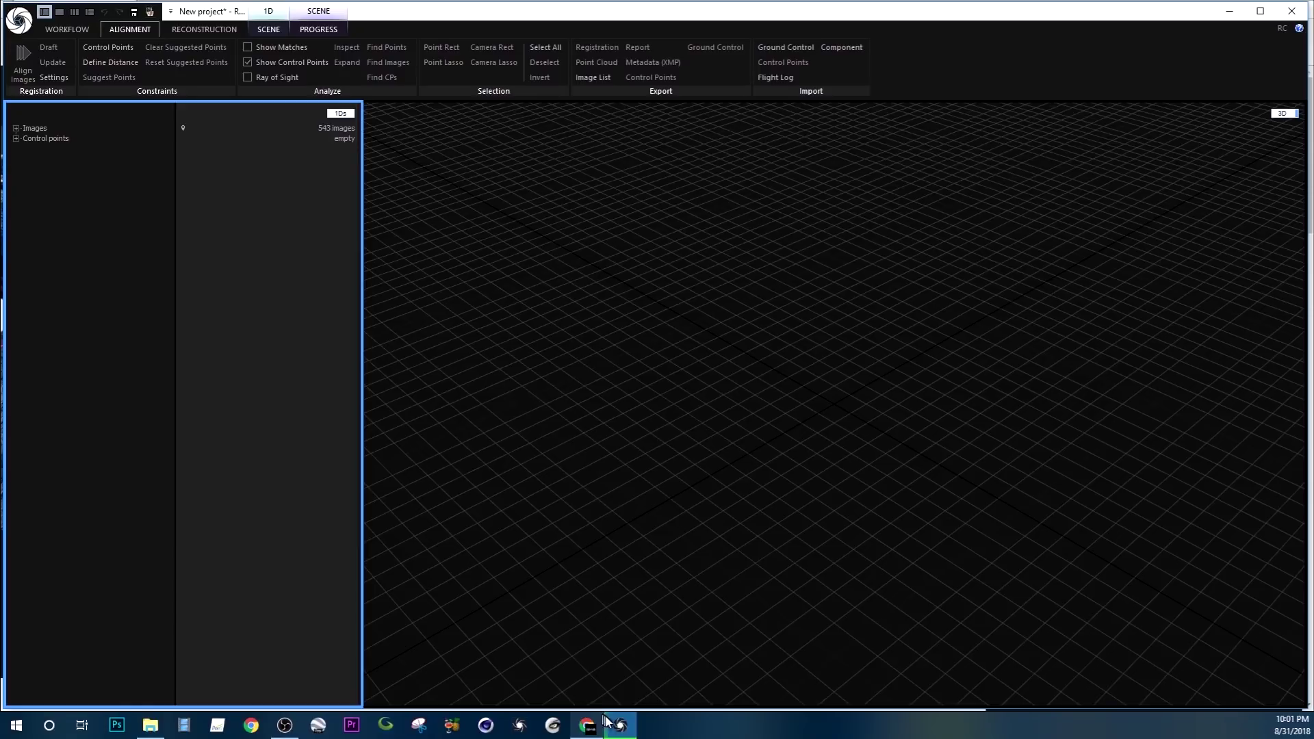
mouse_move(614, 724)
Enlarge the Alignment Settings panel while all 543 cameras align into Component 0
click(54, 78)
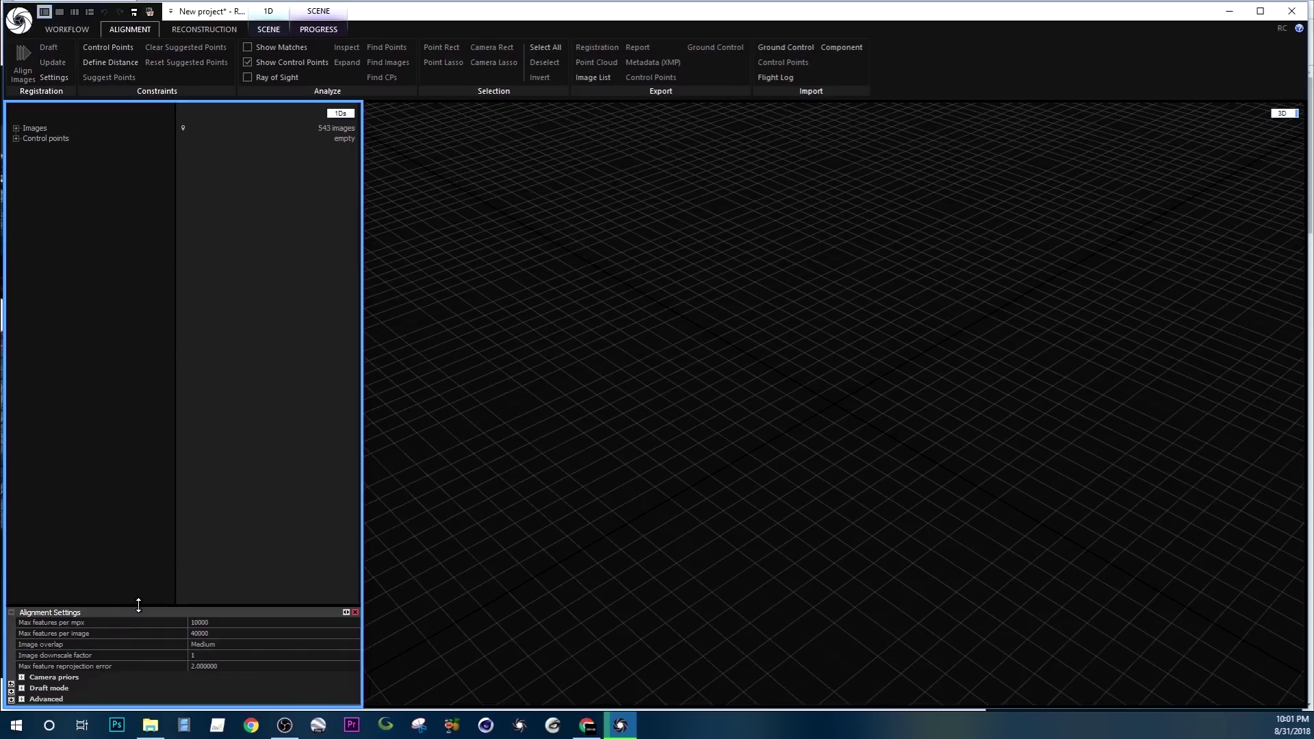
drag(138, 606, 134, 344)
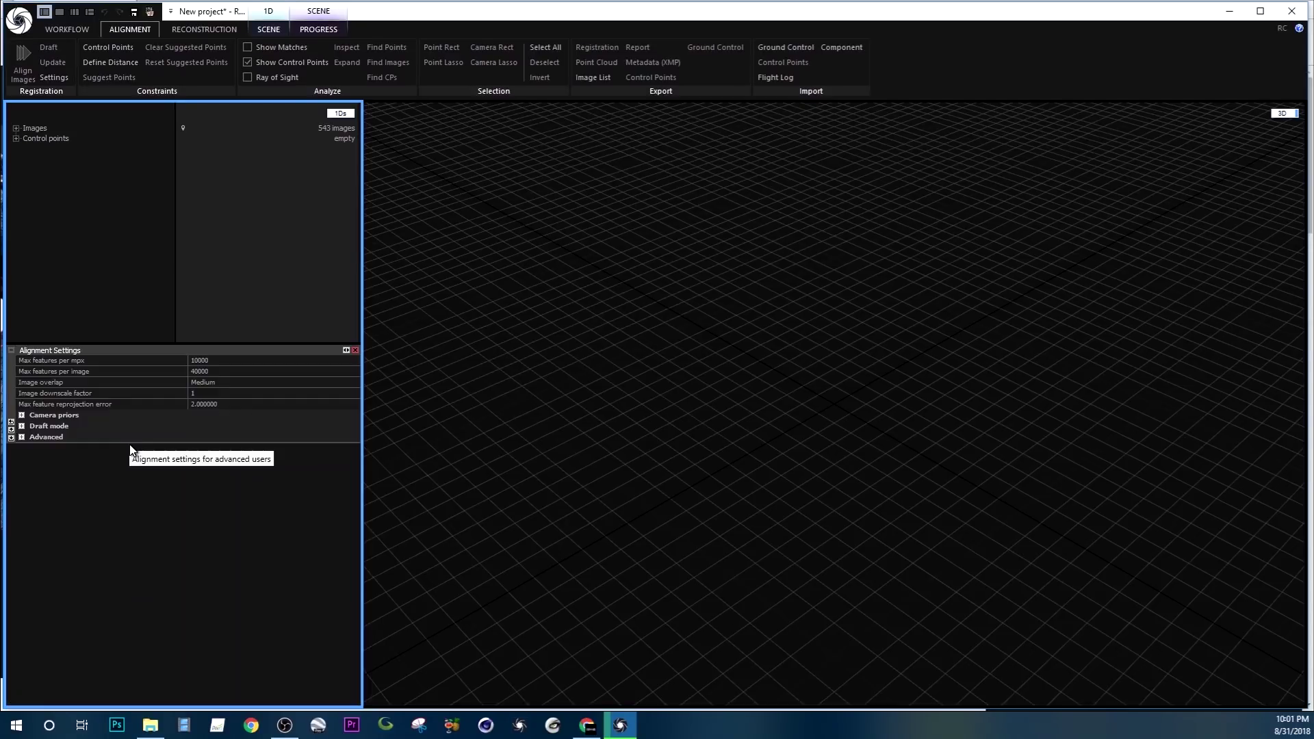
click(196, 29)
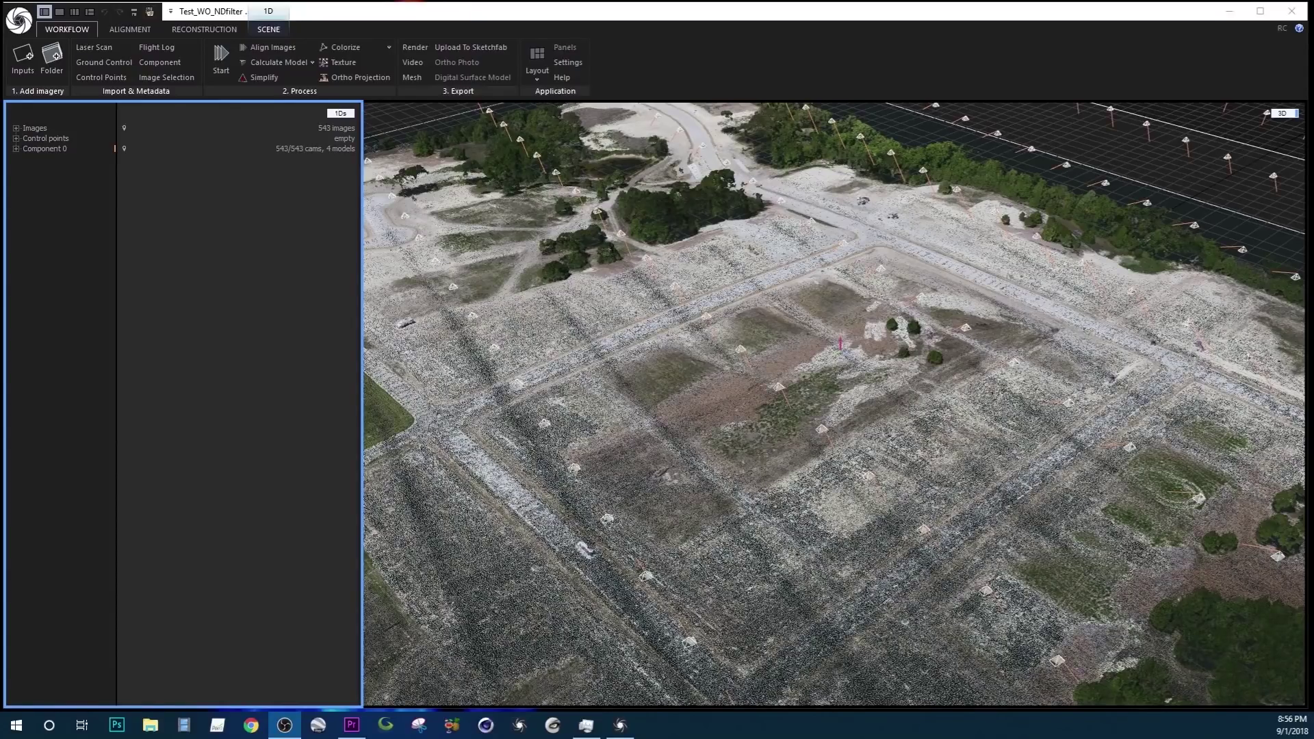
Zoom in and out on Component 0's aligned point cloud of the site
key(alt+Tab)
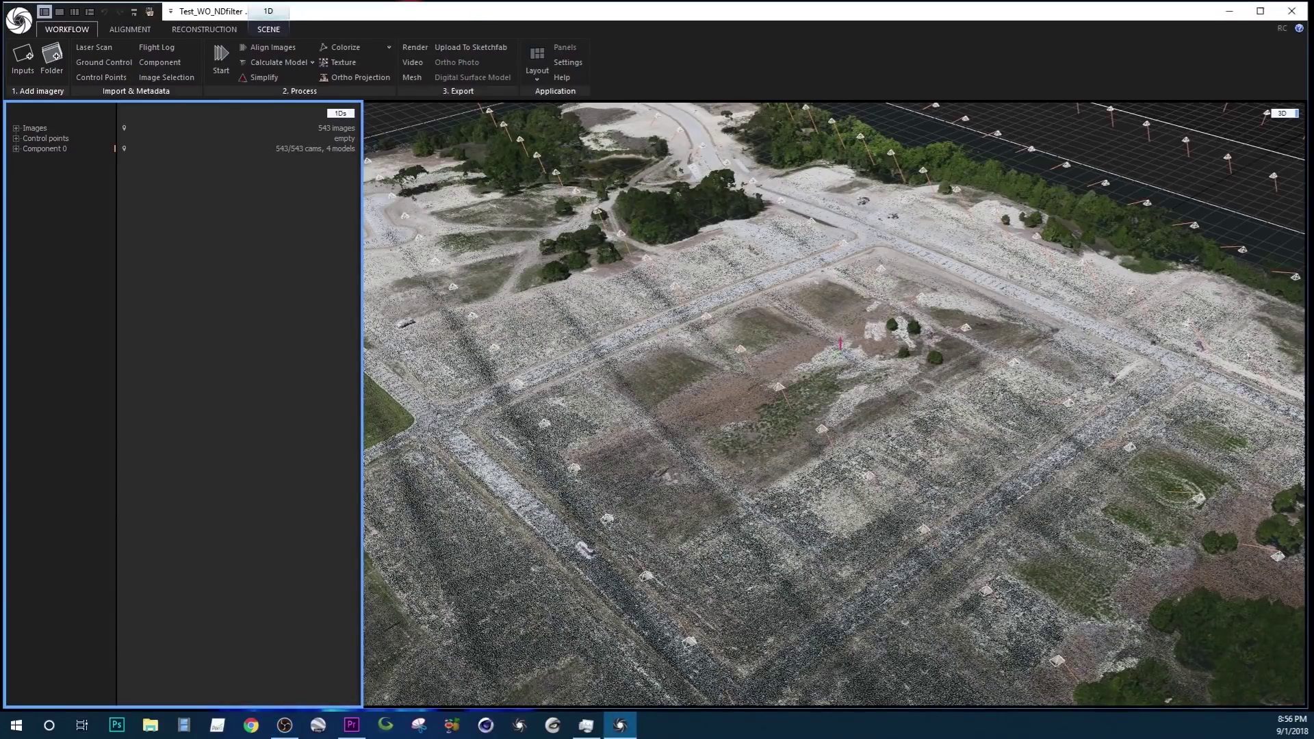
key(alt+Tab)
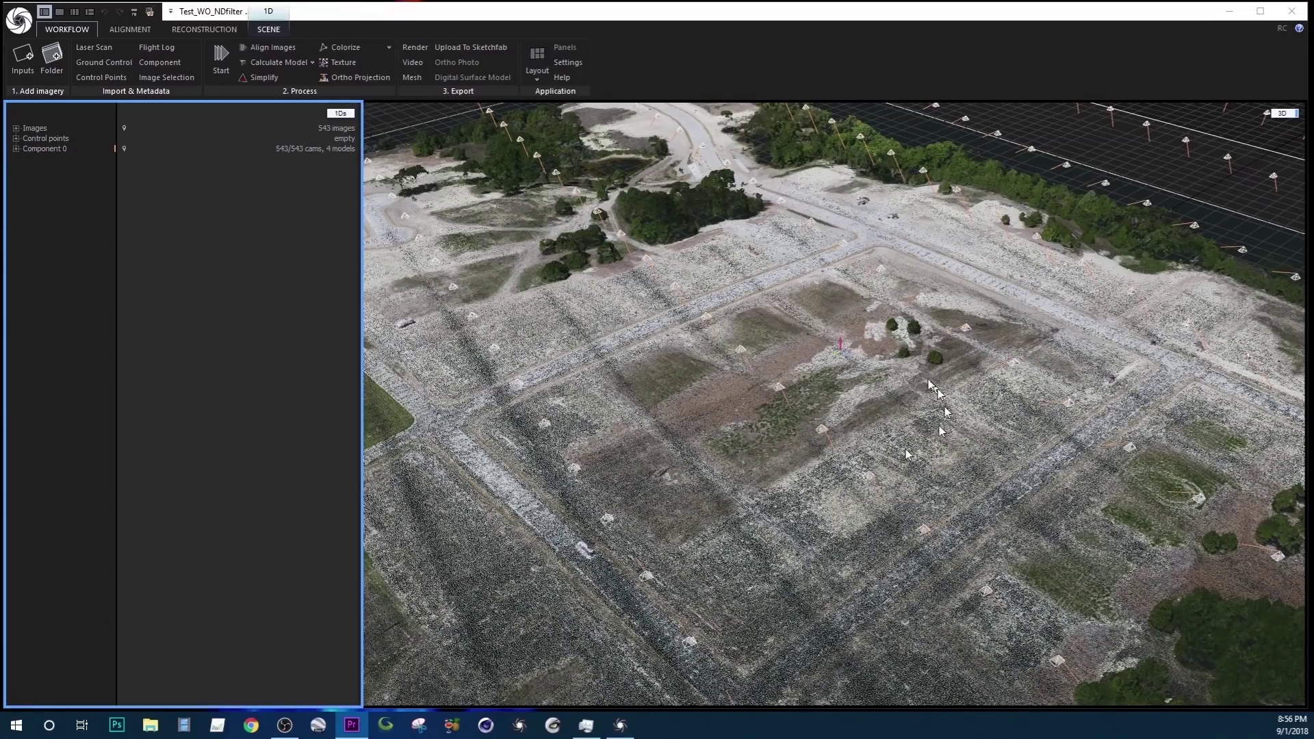
click(877, 337)
scroll(842, 357, up, 5)
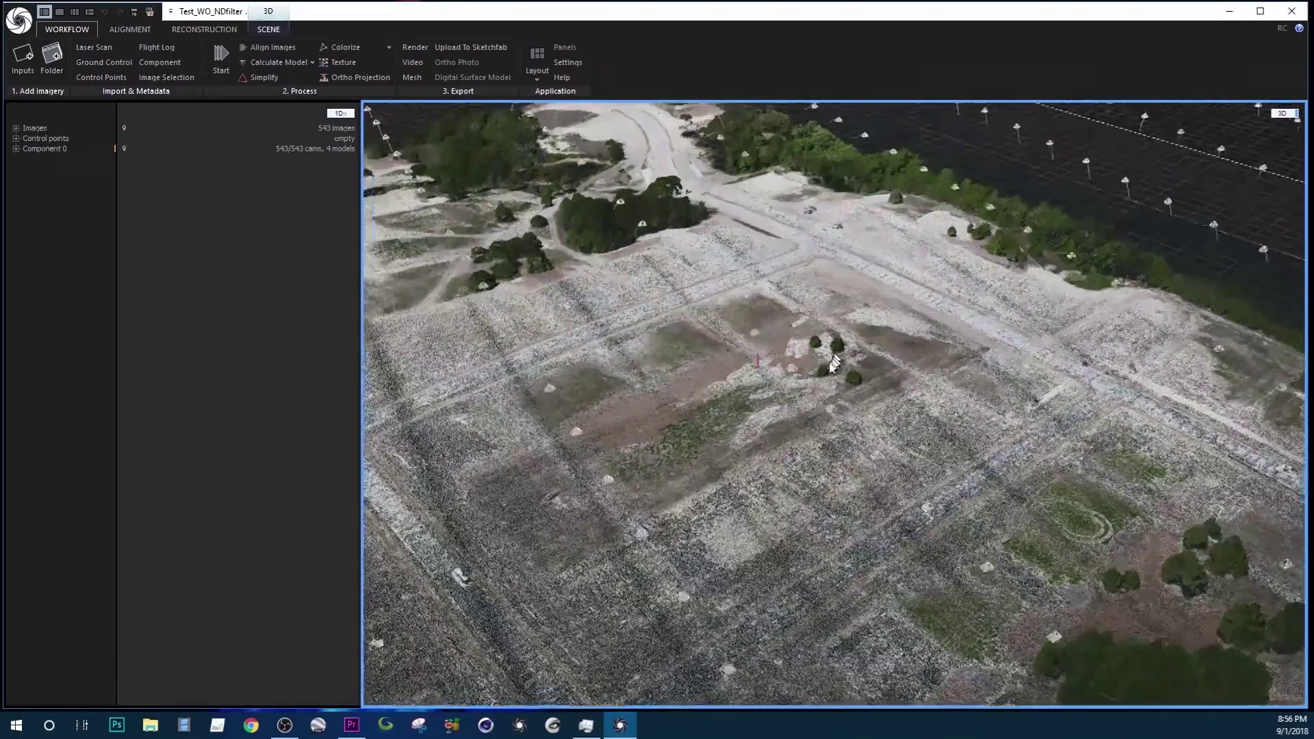
scroll(831, 366, down, 5)
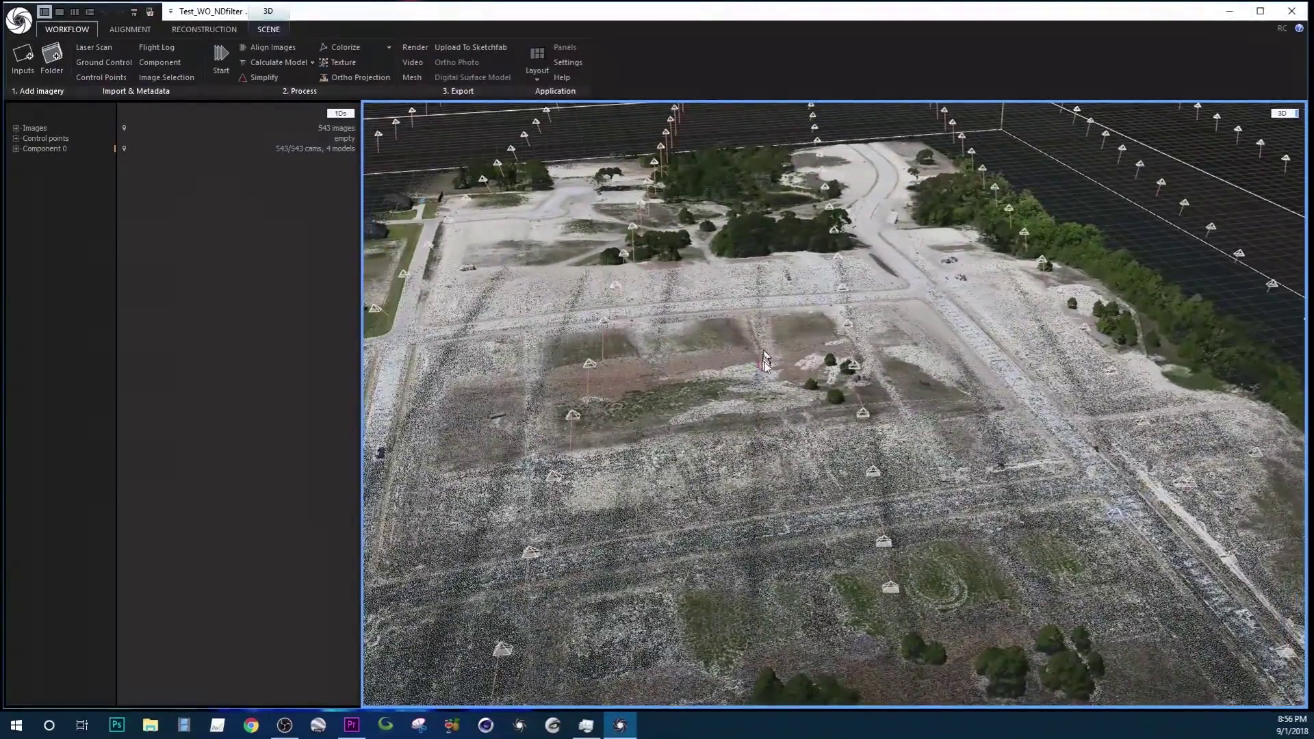
scroll(708, 340, down, 3)
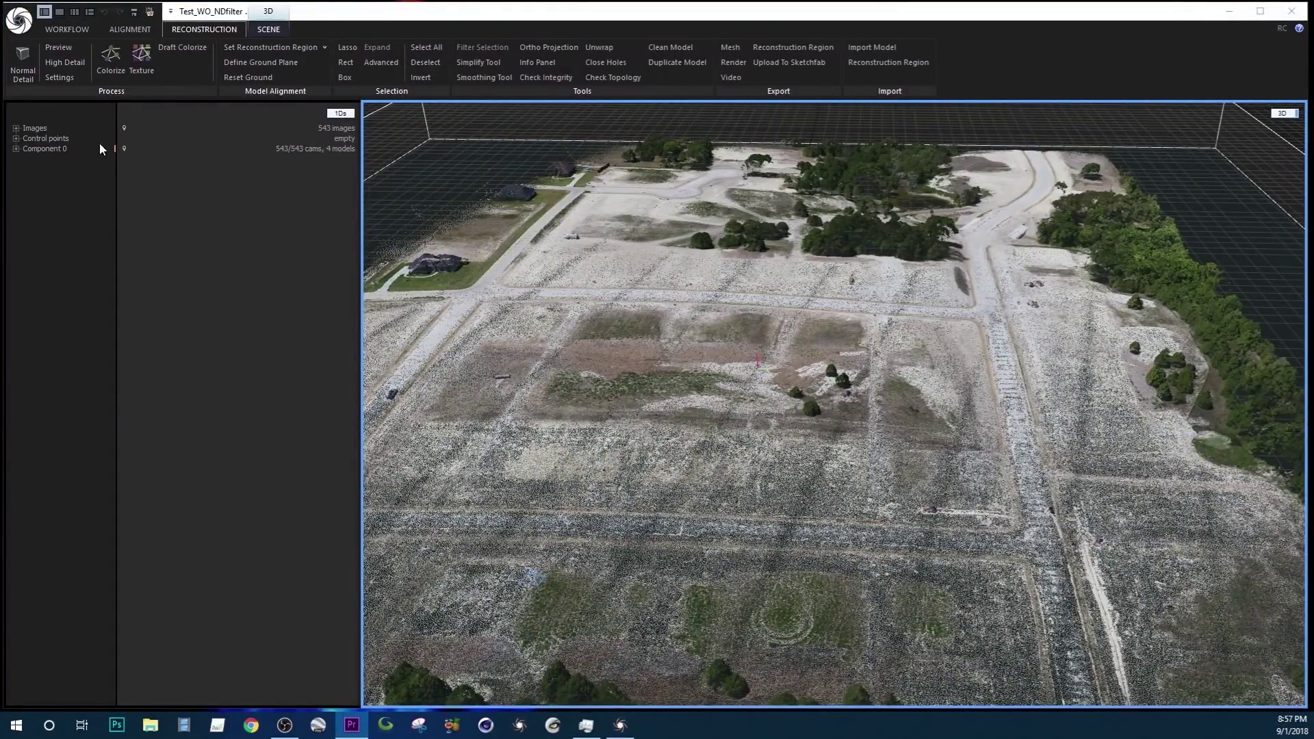
From a top-down view, run Normal Detail reconstruction to produce the 162.7M-triangle Model 1
scroll(731, 288, down, 5)
drag(700, 331, 743, 396)
scroll(910, 400, down, 5)
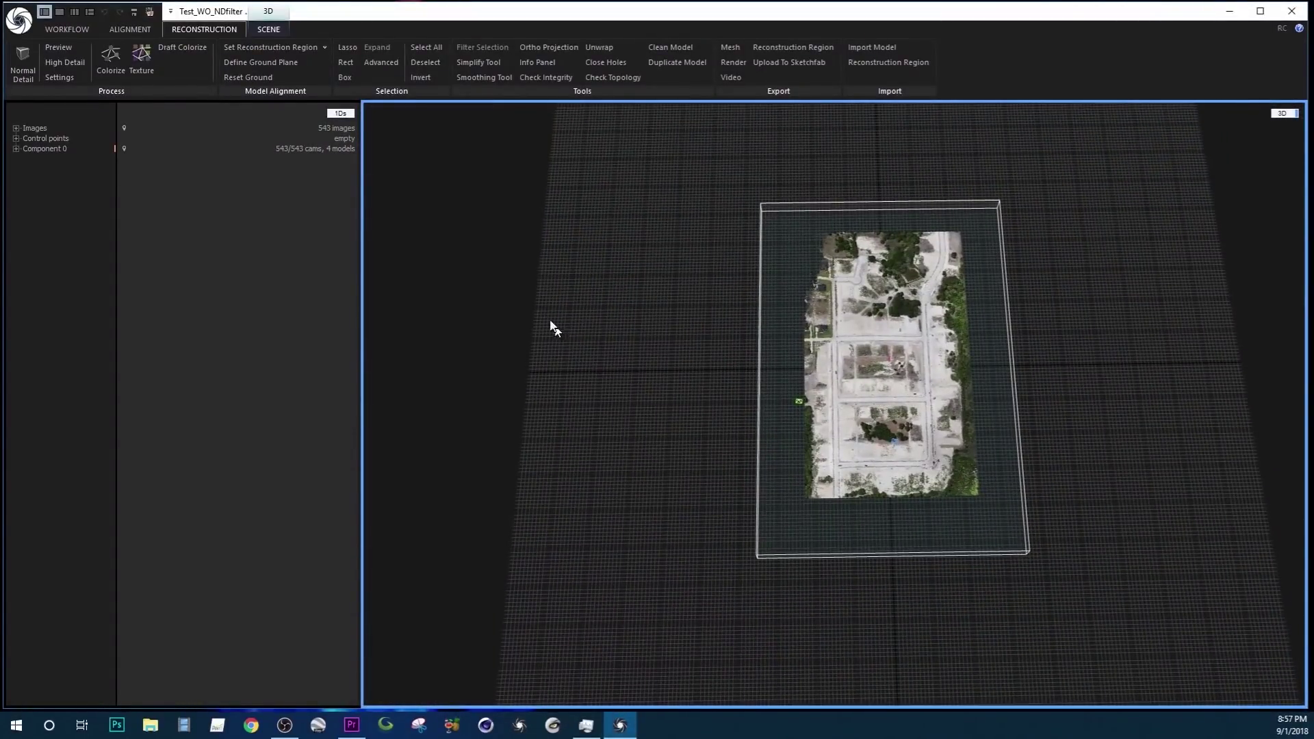
click(22, 68)
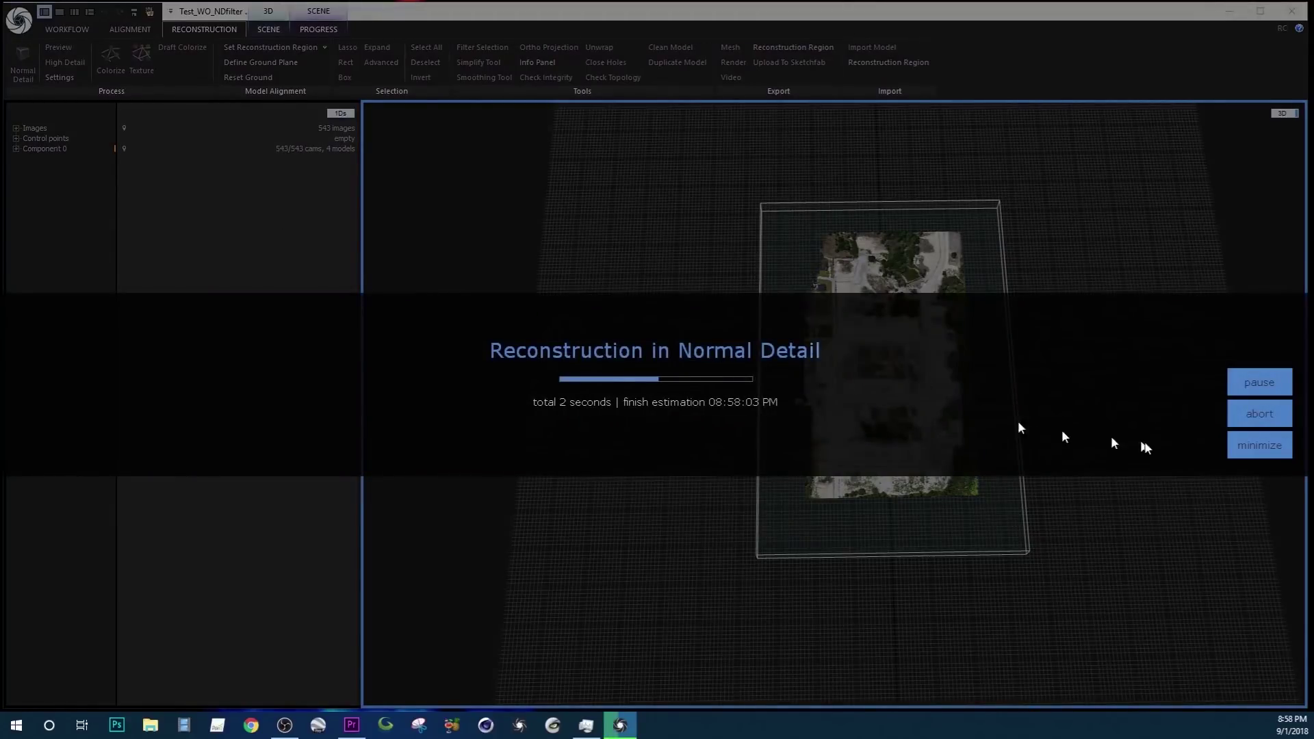
click(1261, 387)
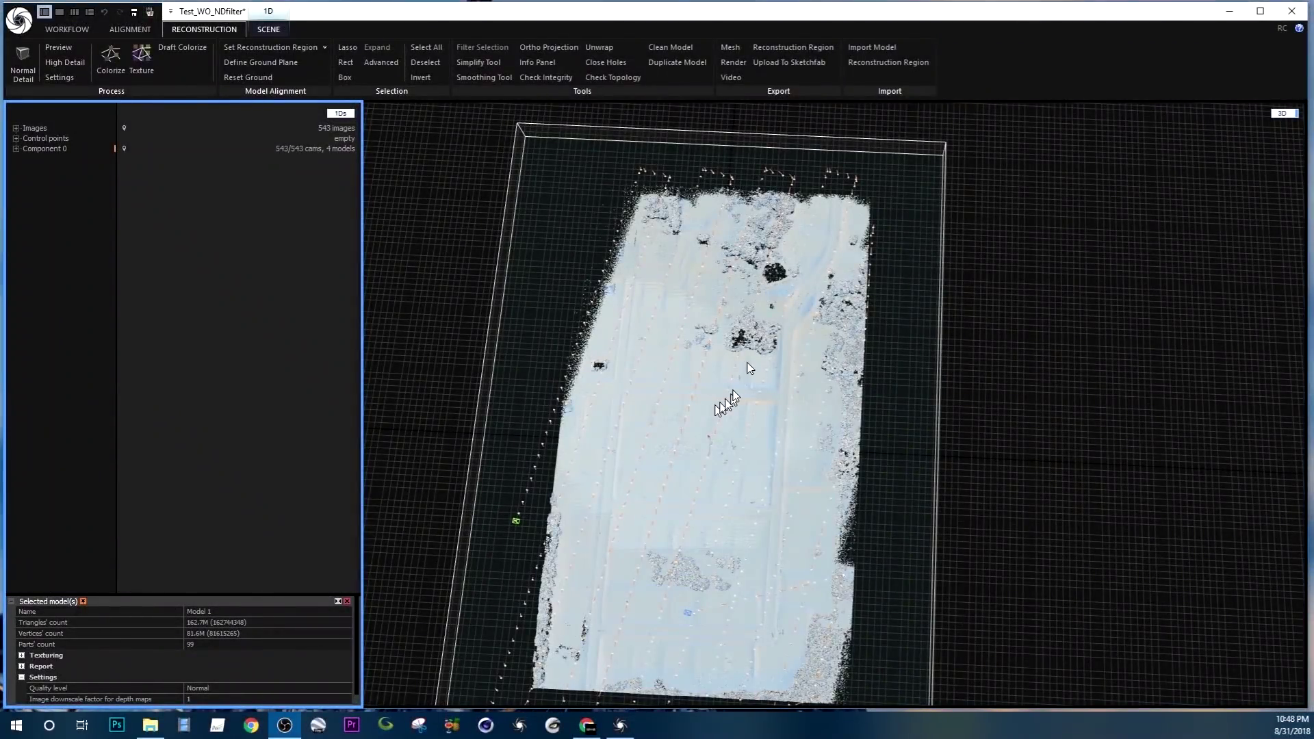
drag(750, 368, 713, 400)
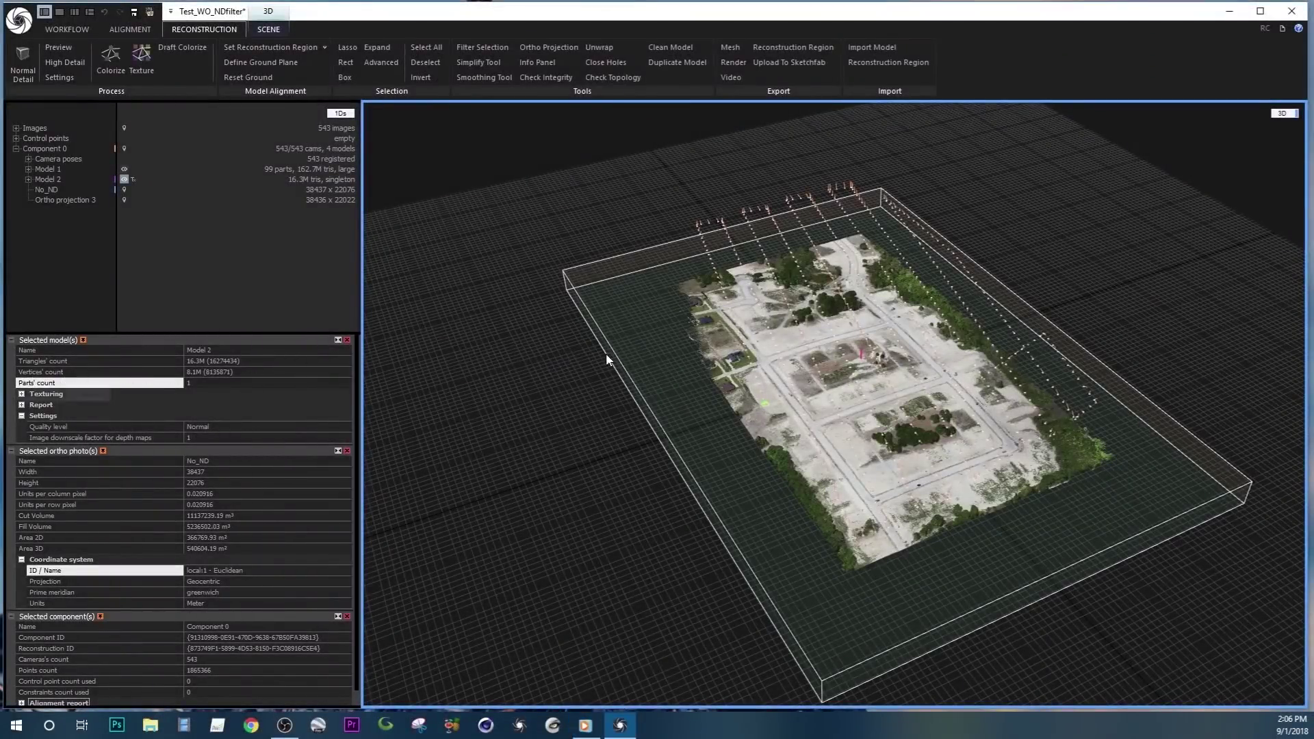
Hide the alignment cameras in the 3D view using the Scene settings
drag(607, 360, 746, 562)
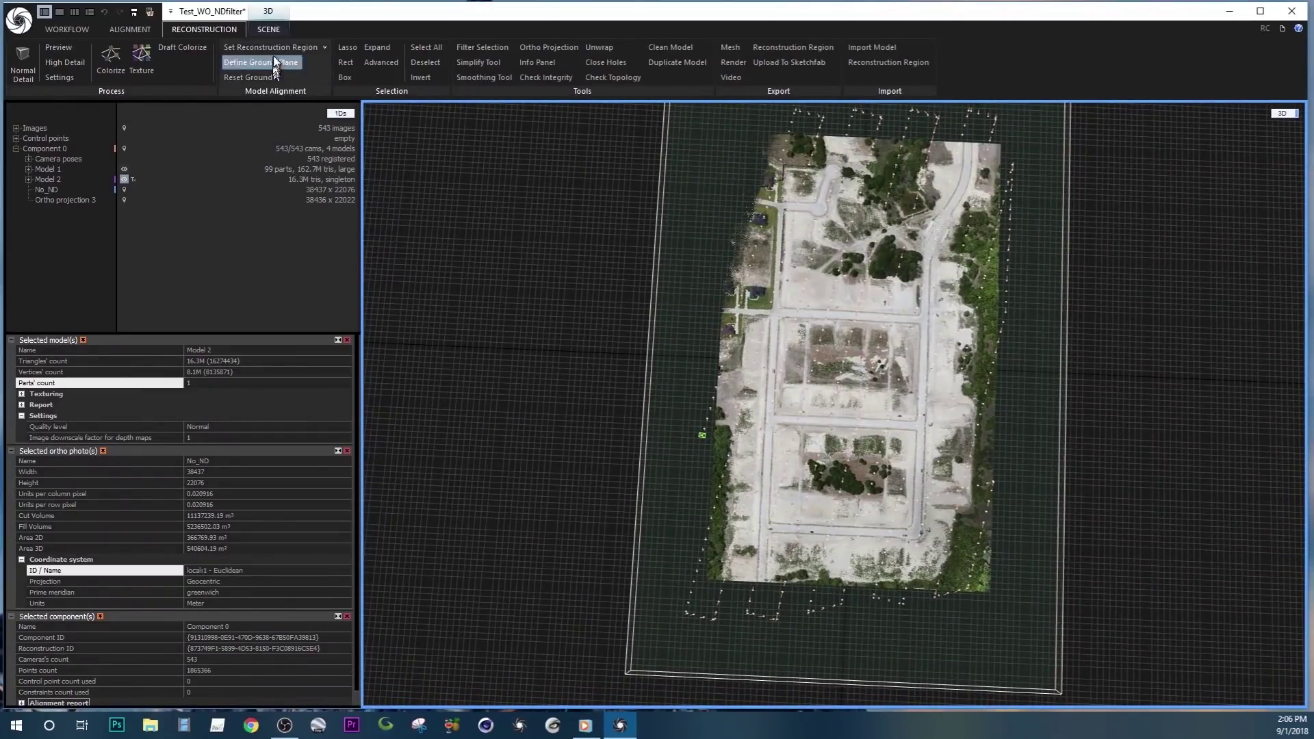
click(267, 30)
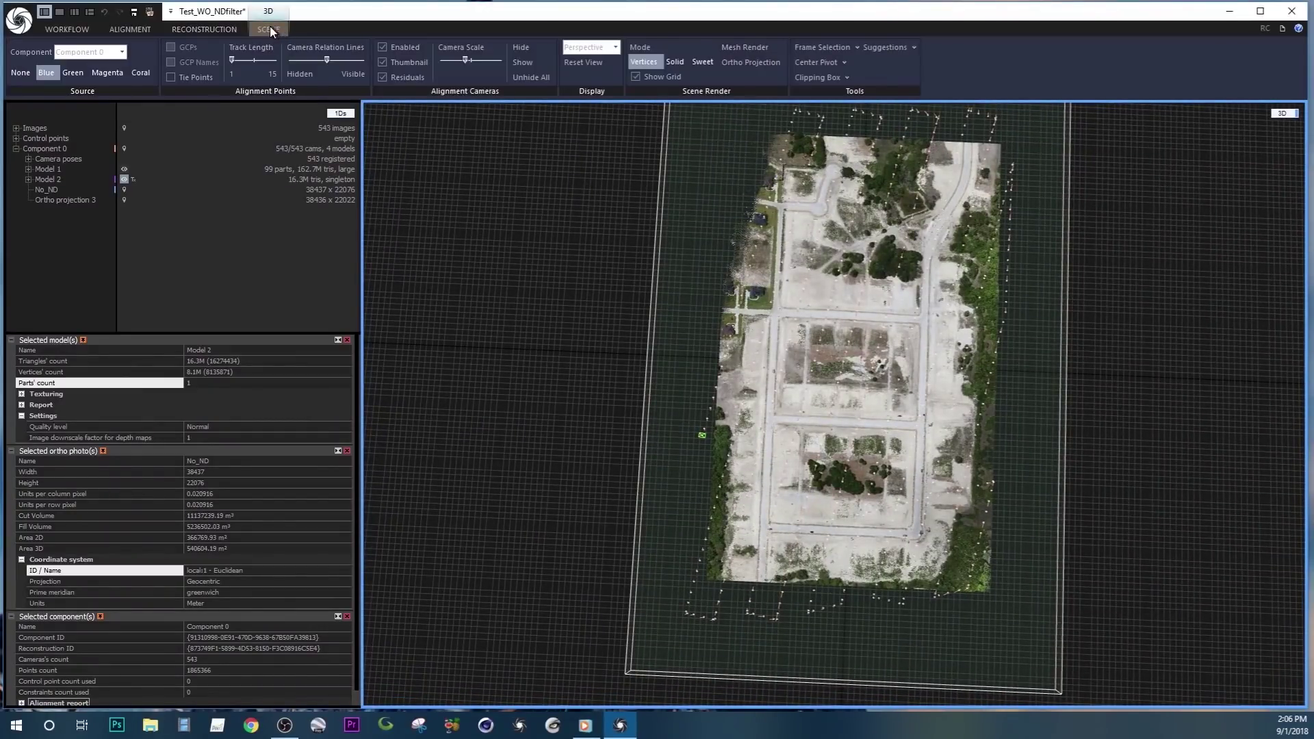
click(382, 48)
Pull the reconstruction region box's left, right, front and back sides in around the site
drag(695, 493, 681, 390)
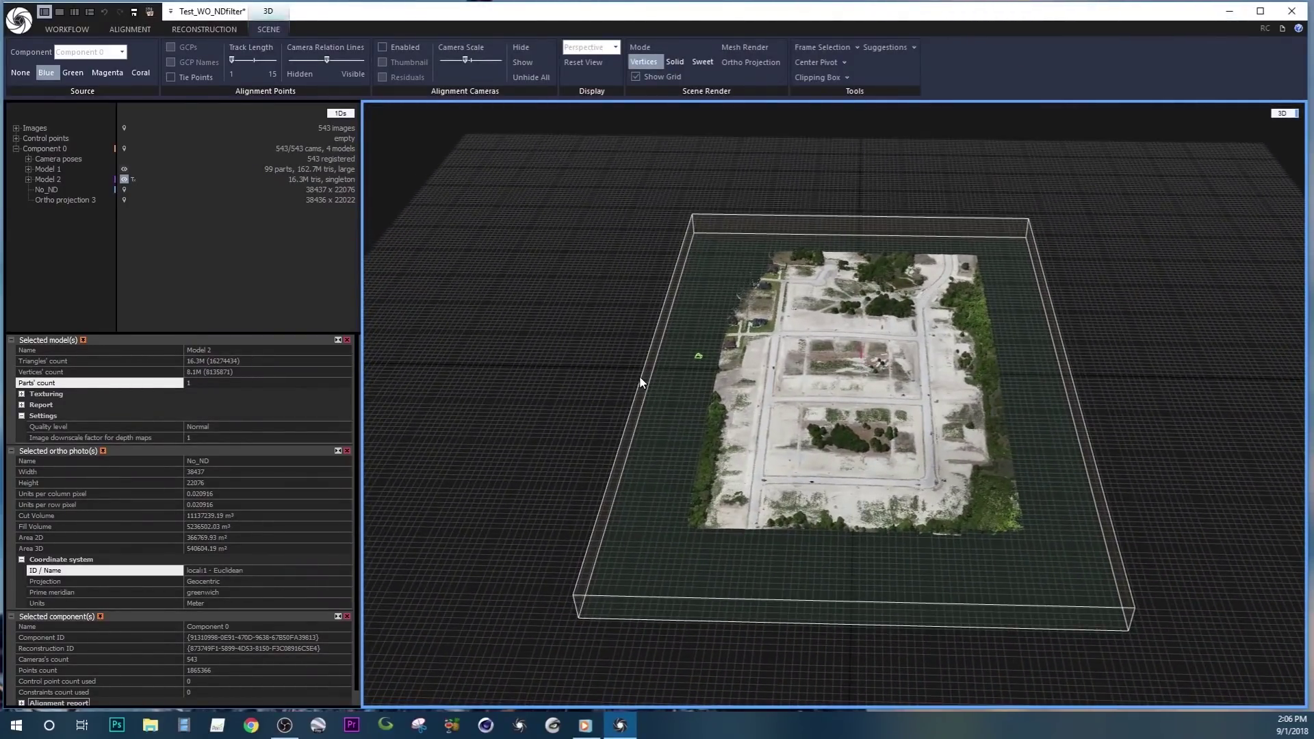
click(641, 382)
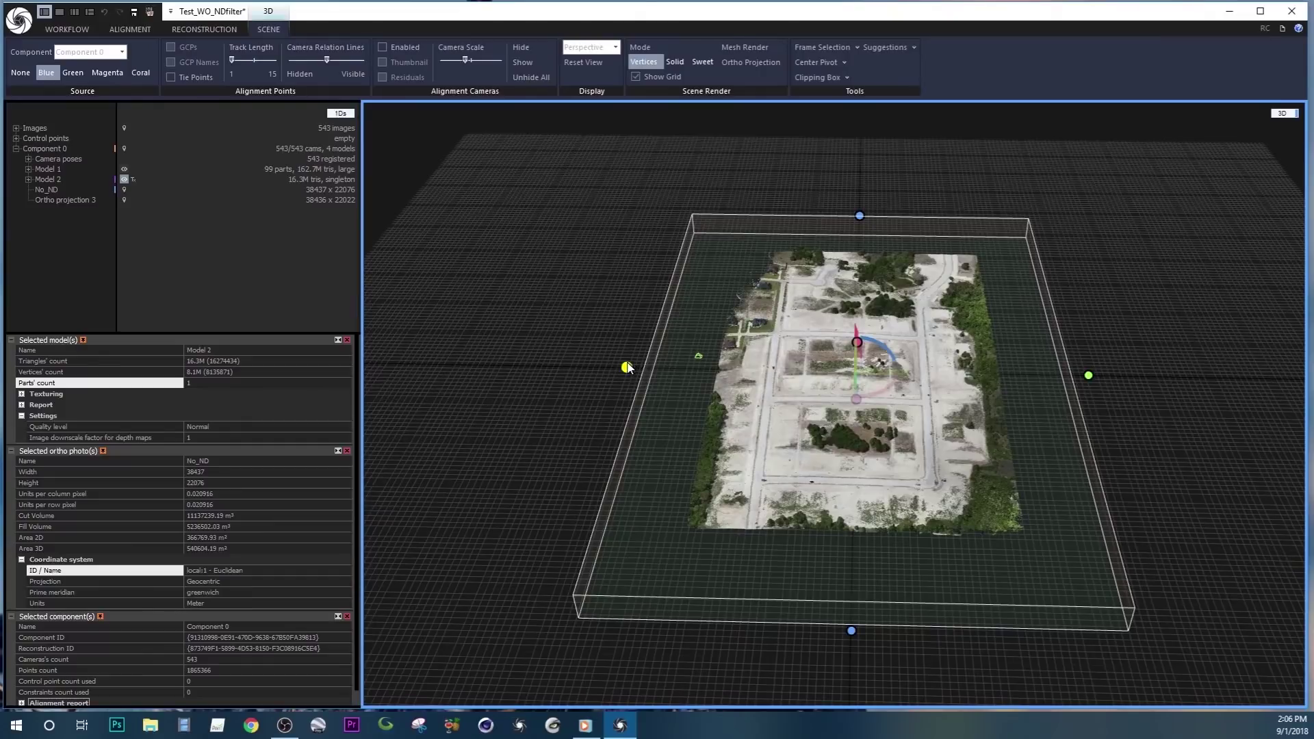
drag(627, 367, 698, 369)
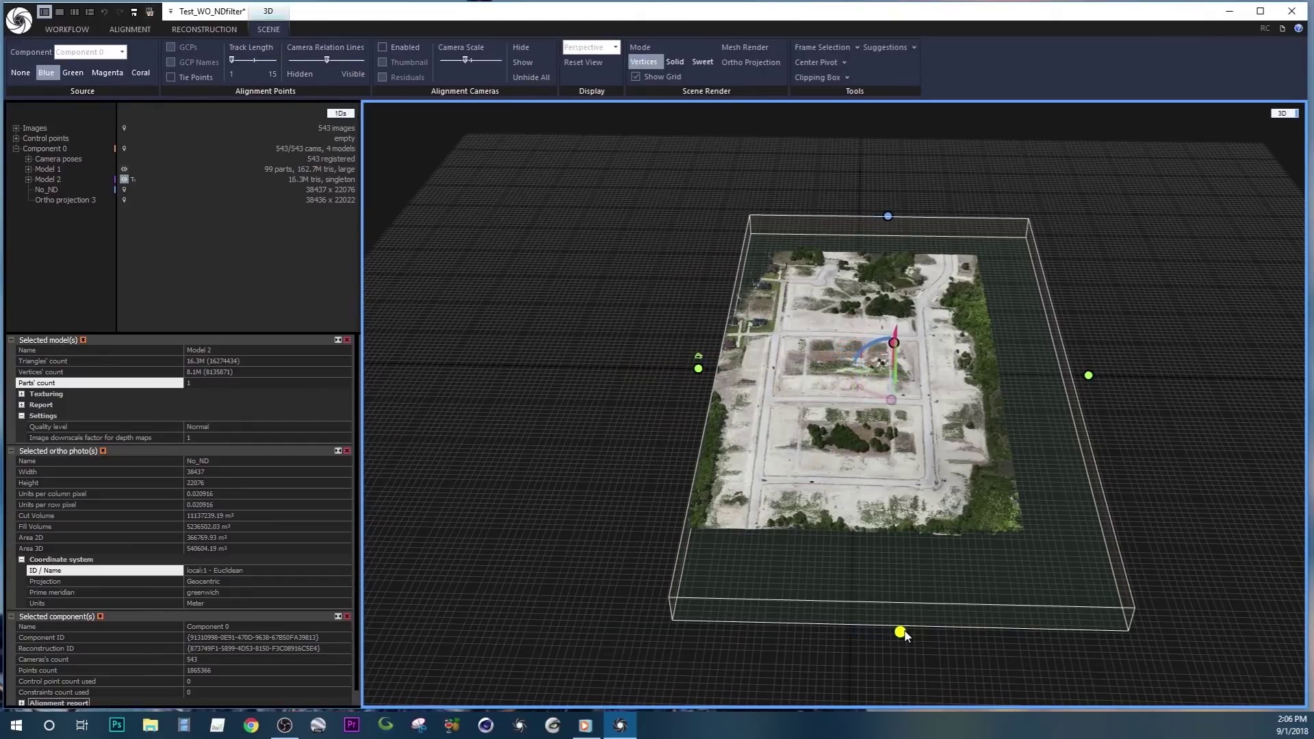
drag(902, 629, 903, 540)
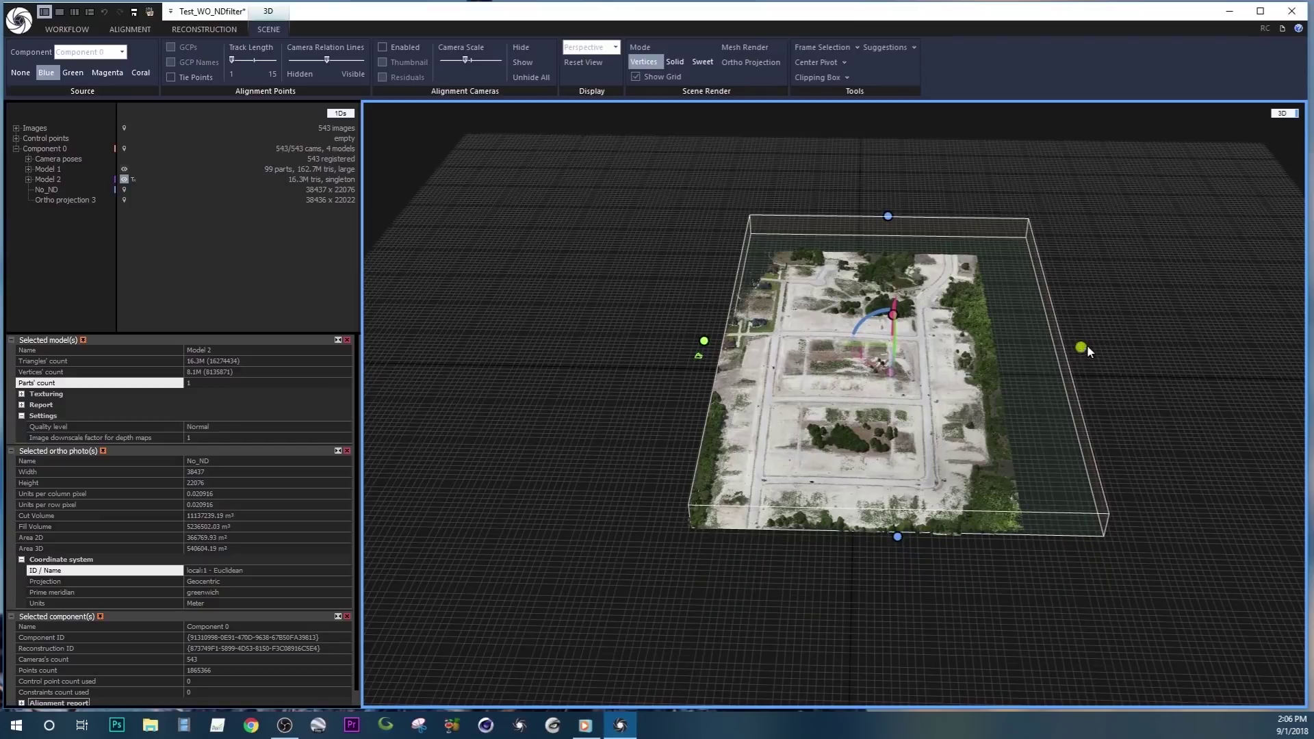
drag(1089, 356, 1026, 355)
drag(863, 215, 862, 250)
drag(936, 350, 903, 423)
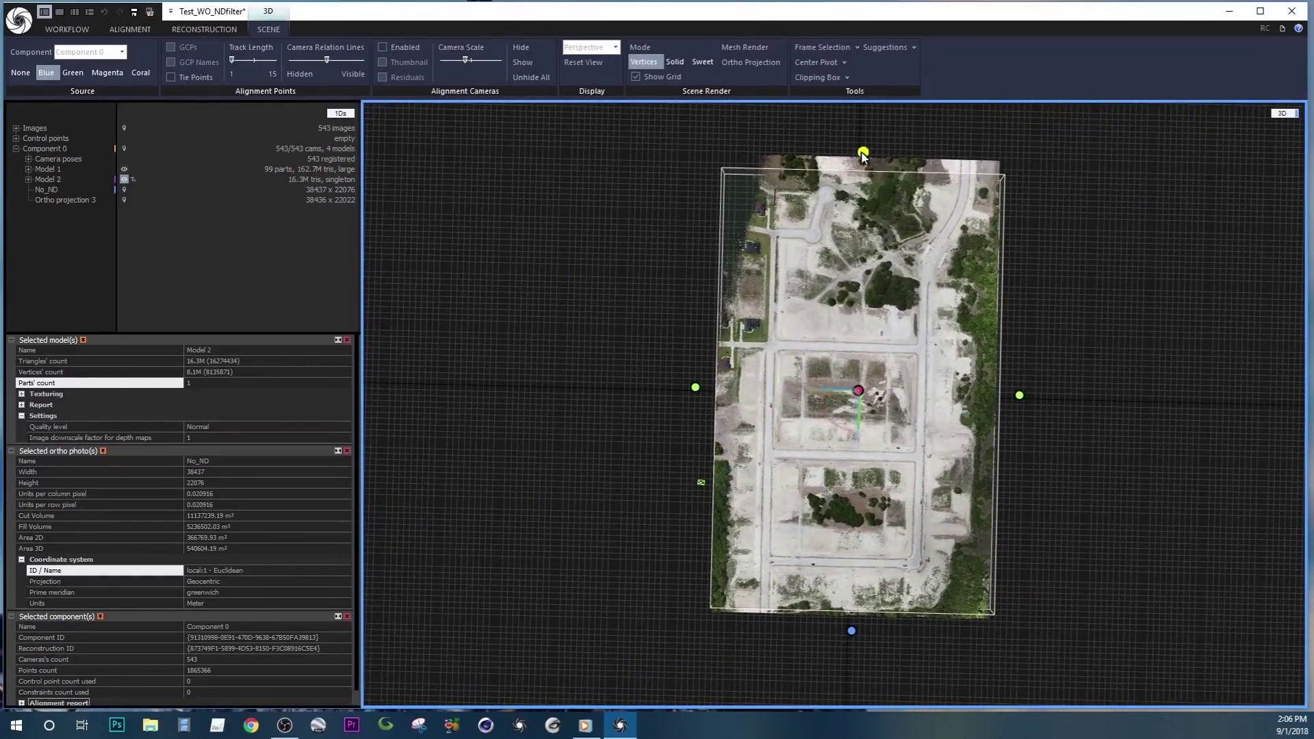
drag(863, 152, 863, 149)
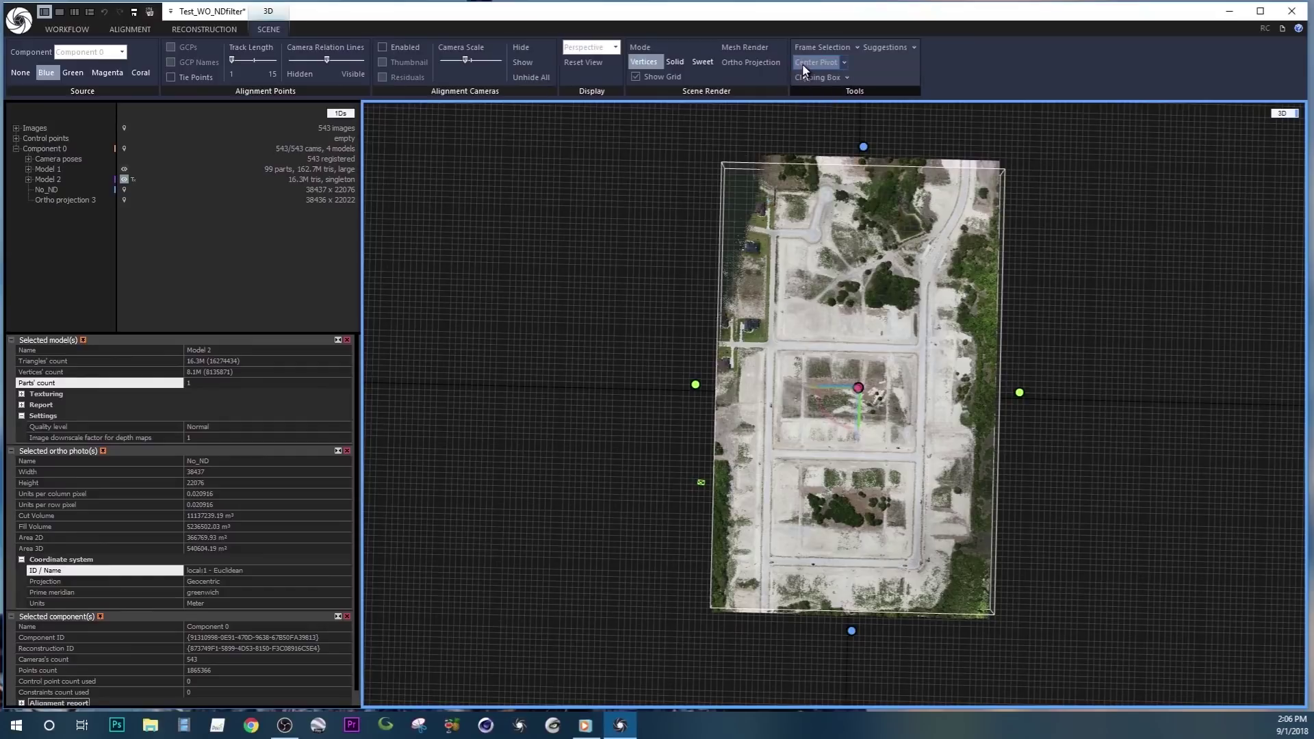
Create a clipping box from the reconstruction region
click(847, 79)
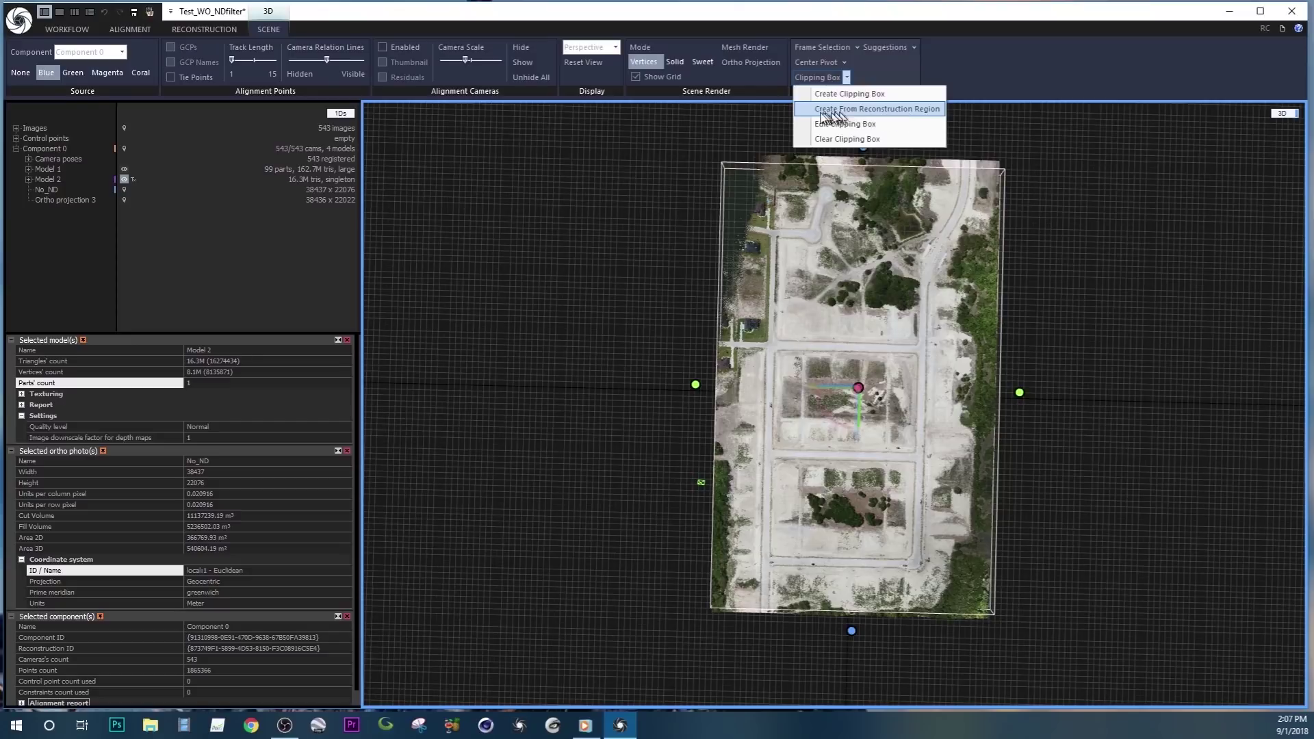
click(858, 111)
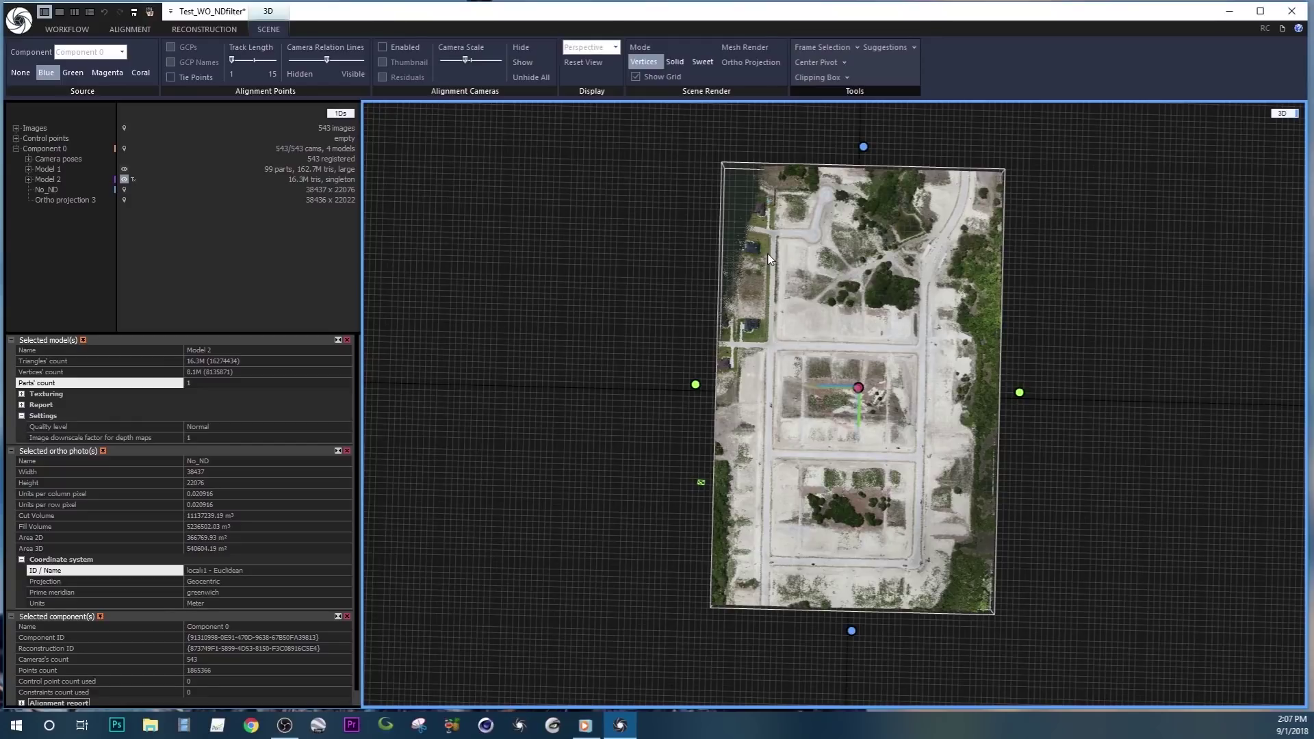
Start an Ortho Projection of the clipped site and orbit to check its framing box
click(764, 288)
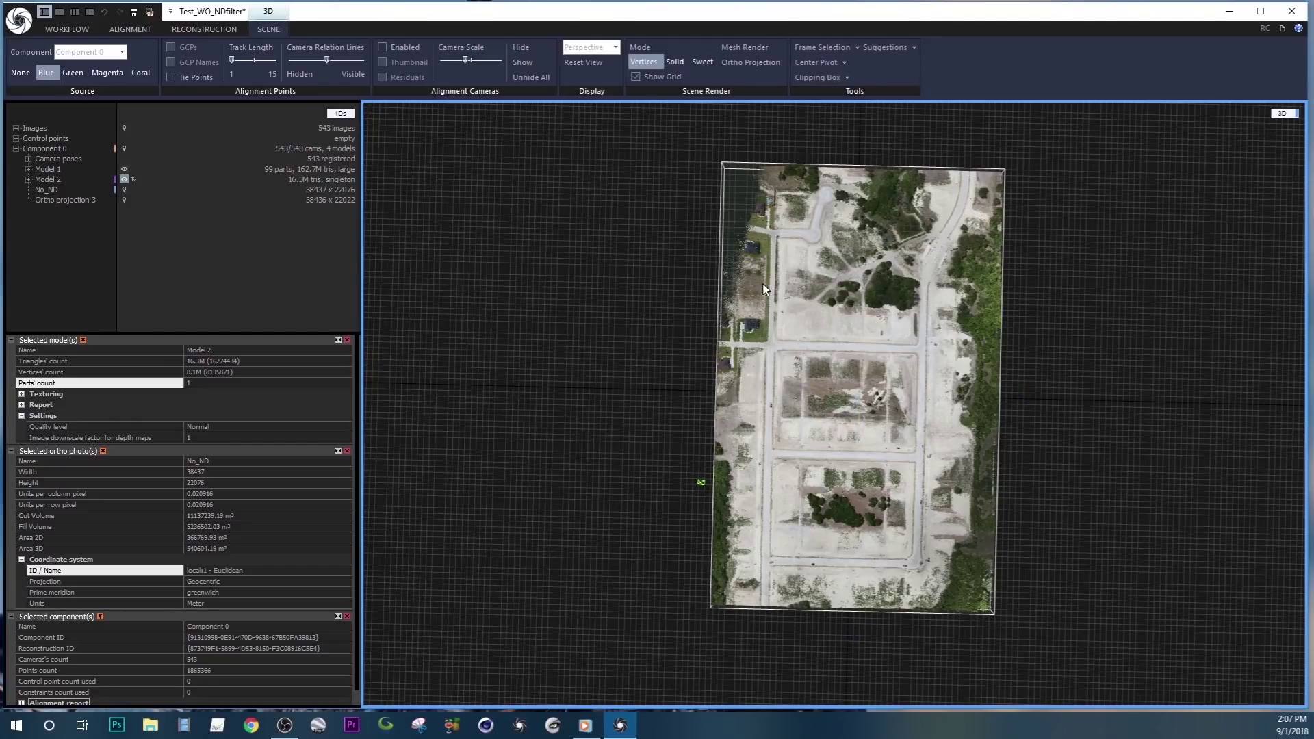
click(202, 29)
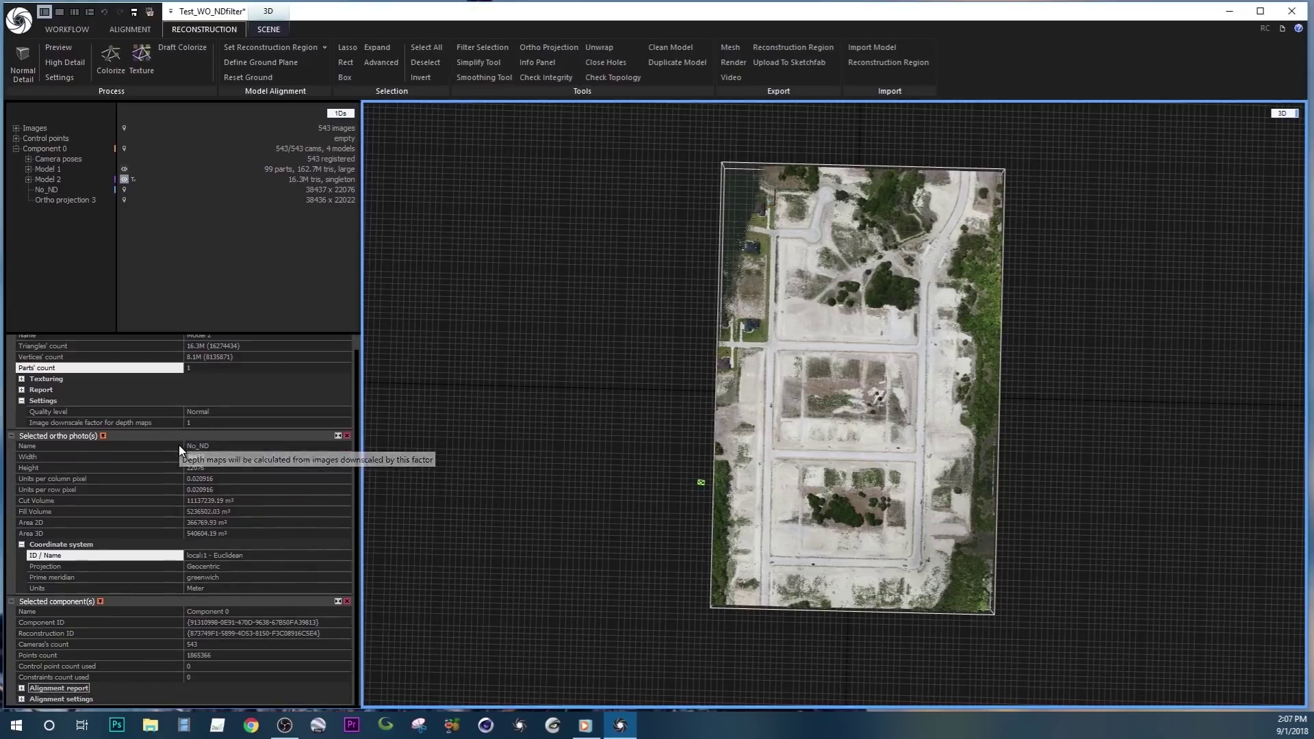
click(179, 444)
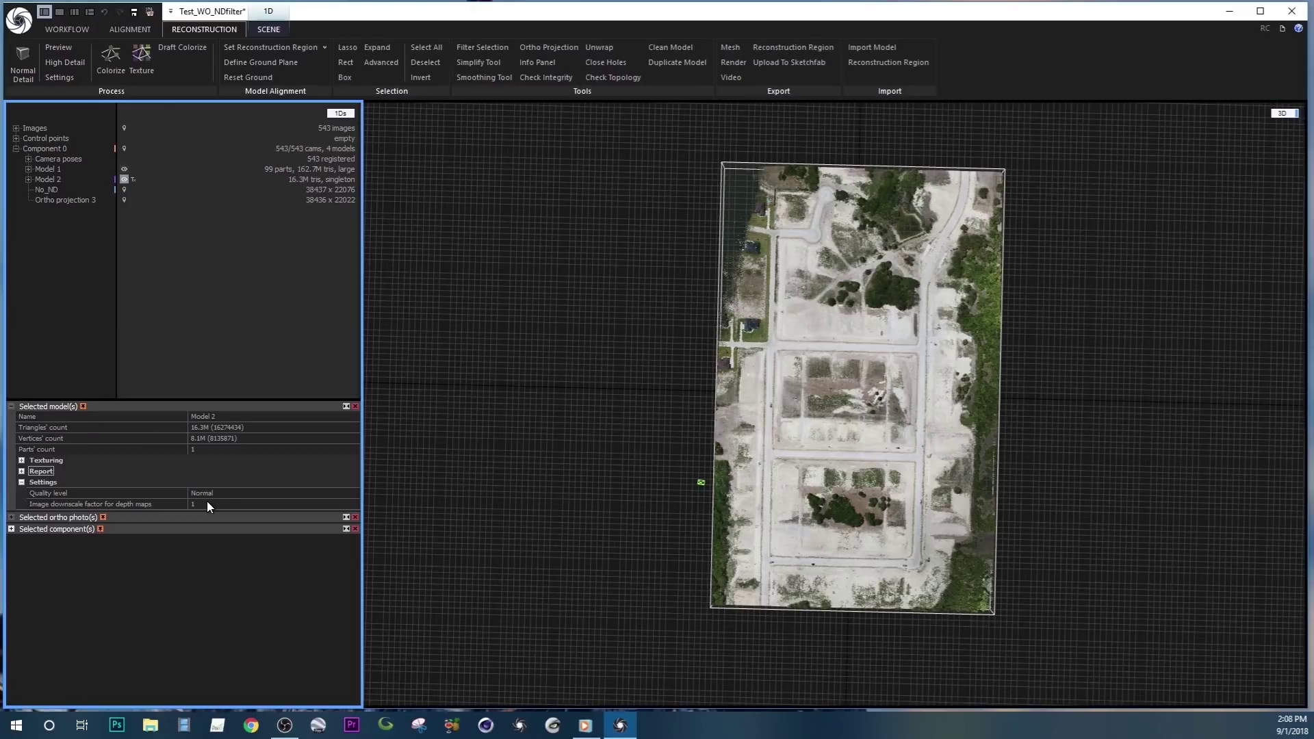
click(550, 48)
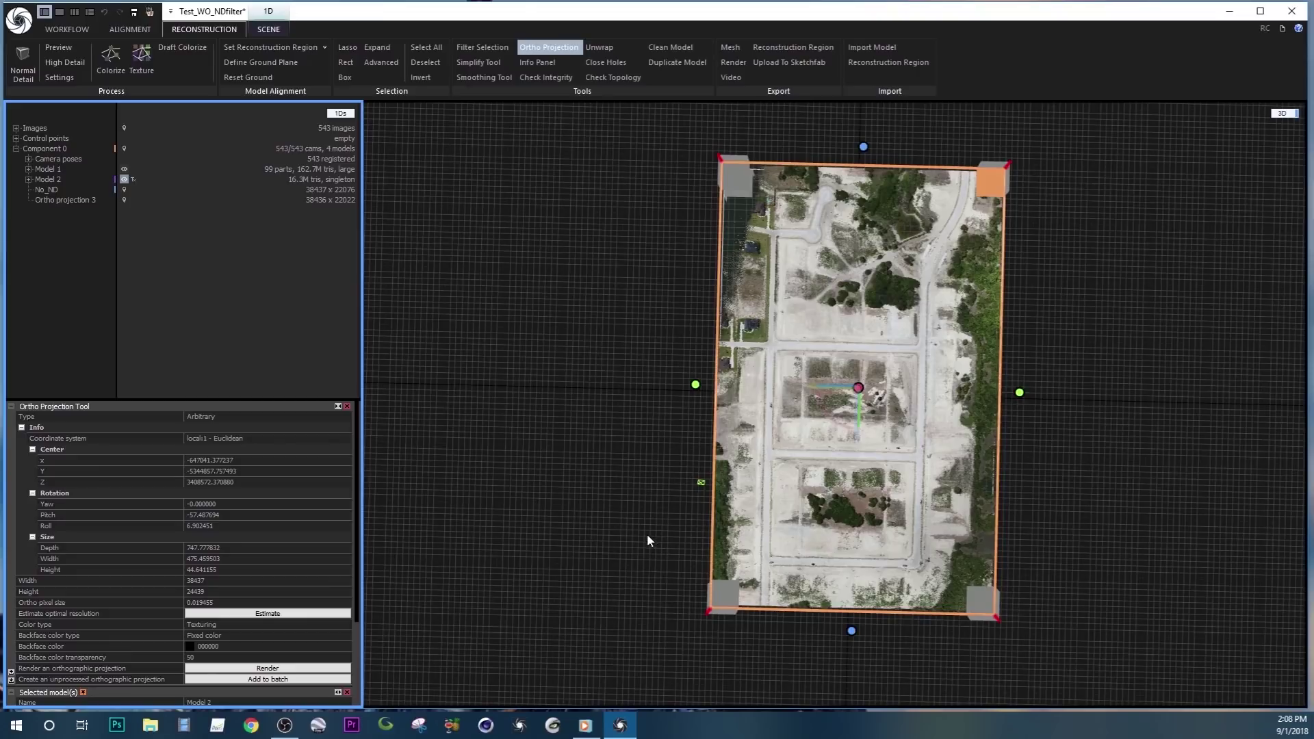
drag(649, 538, 1004, 437)
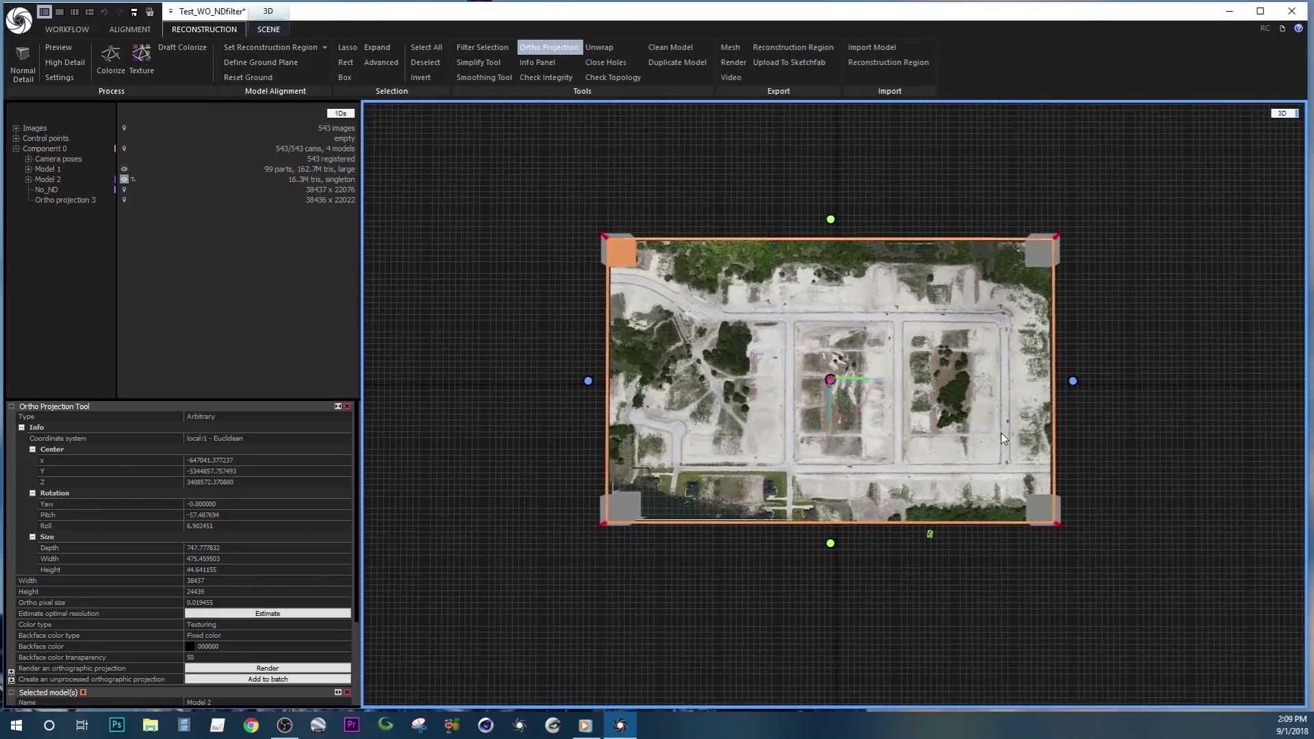
drag(803, 488, 733, 288)
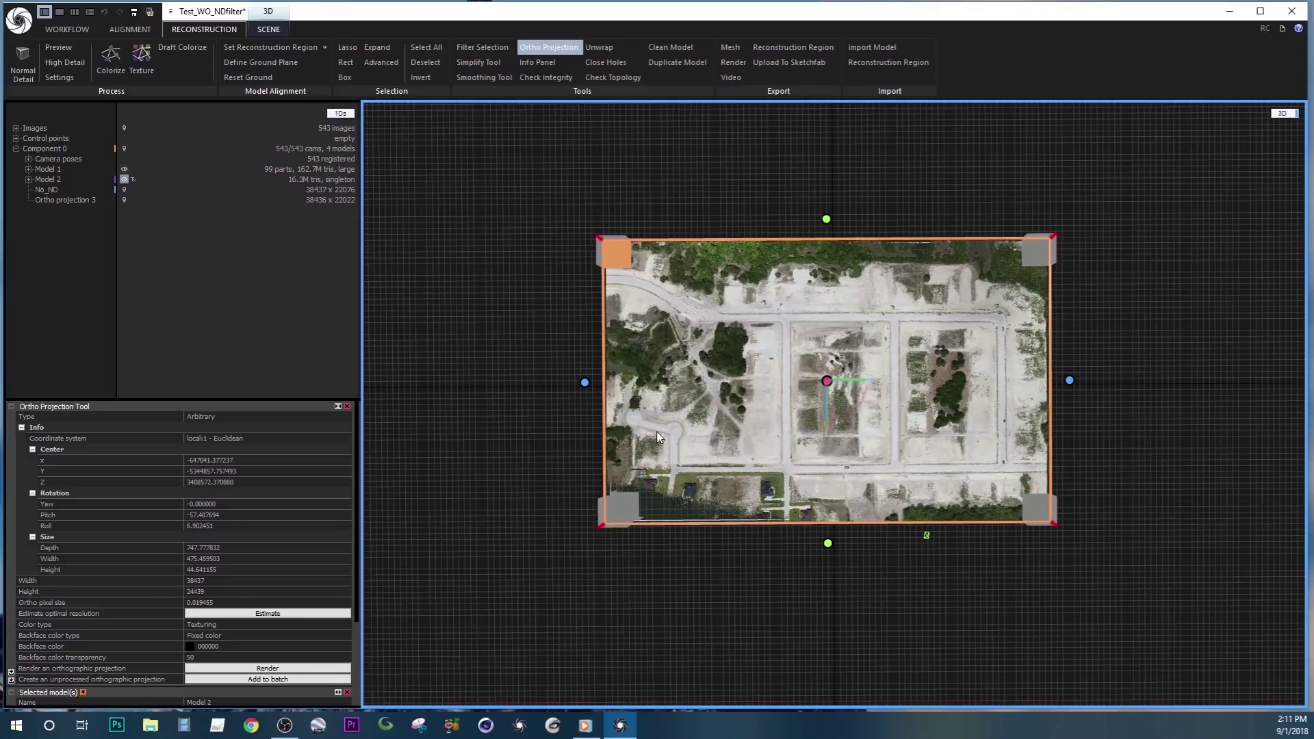
click(350, 47)
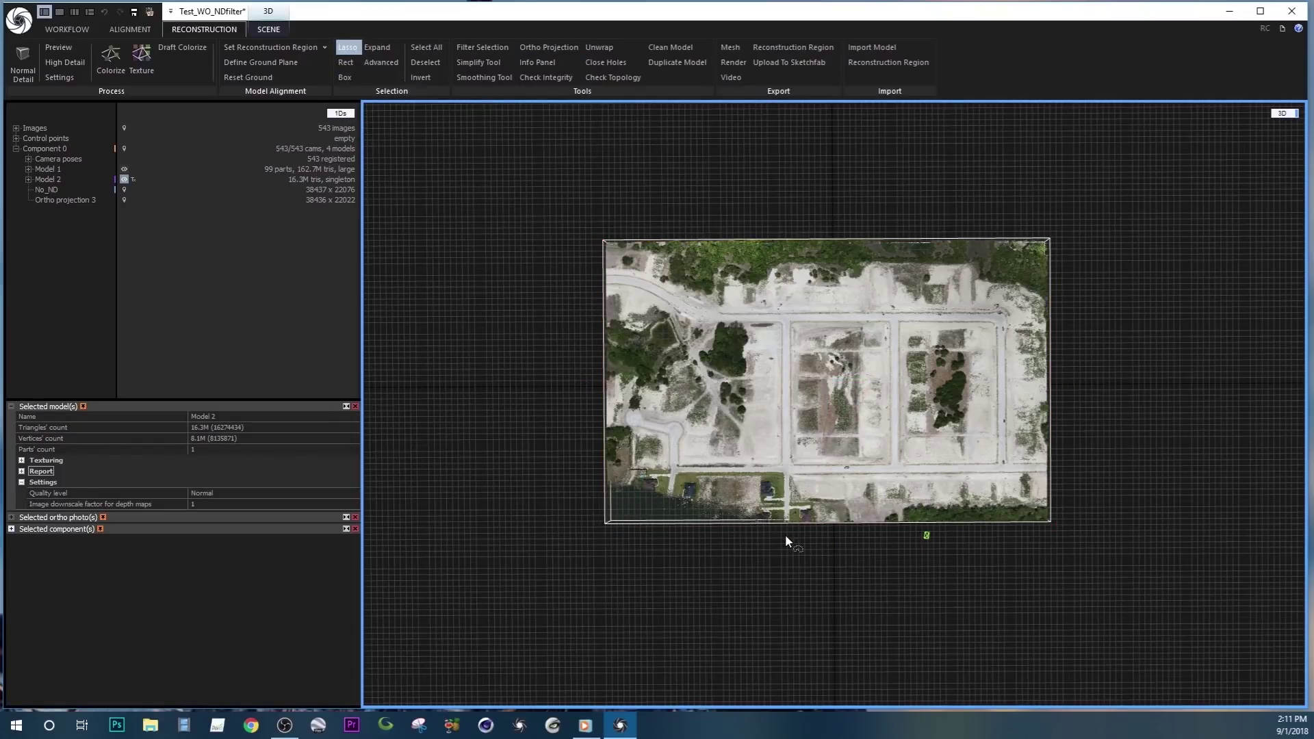
mouse_move(786, 535)
mouse_down()
mouse_move(788, 468)
mouse_move(673, 469)
mouse_move(658, 427)
mouse_move(582, 424)
mouse_move(580, 231)
mouse_move(632, 200)
mouse_move(1054, 226)
mouse_move(1111, 260)
mouse_move(1064, 519)
mouse_move(998, 555)
mouse_move(786, 567)
mouse_up()
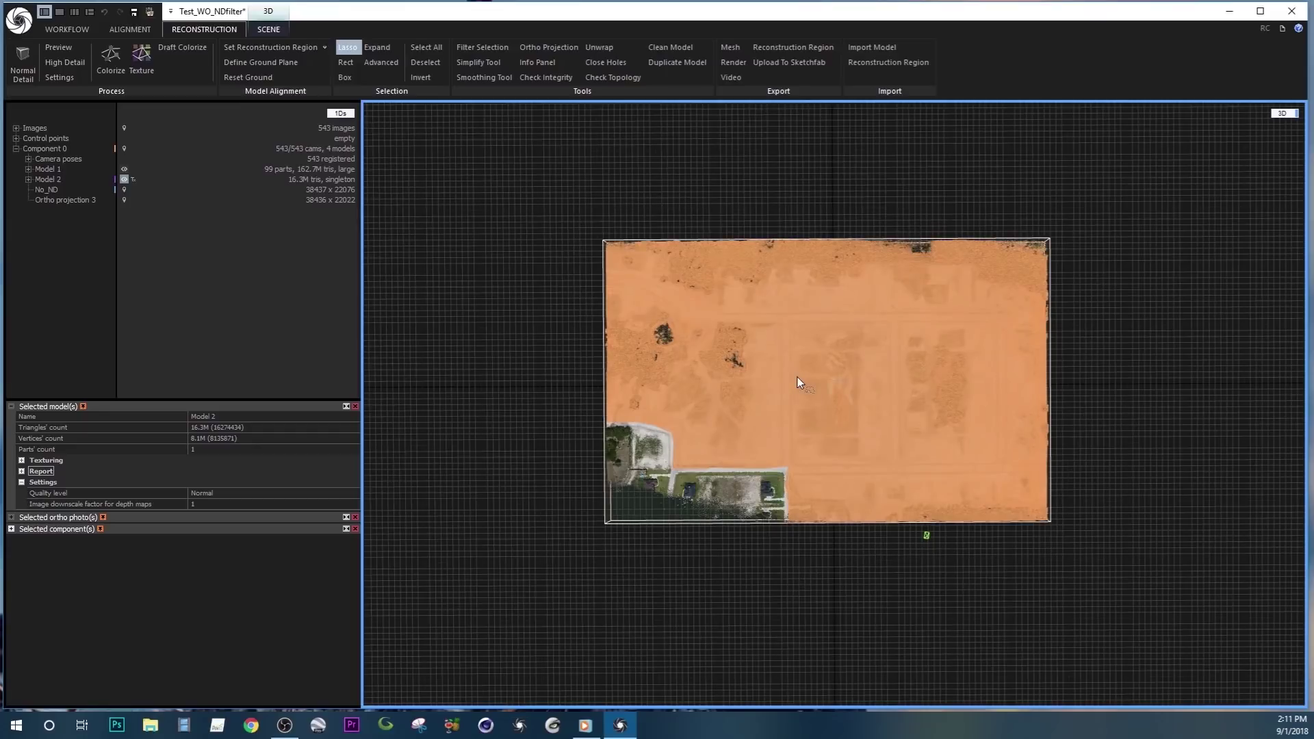
click(354, 49)
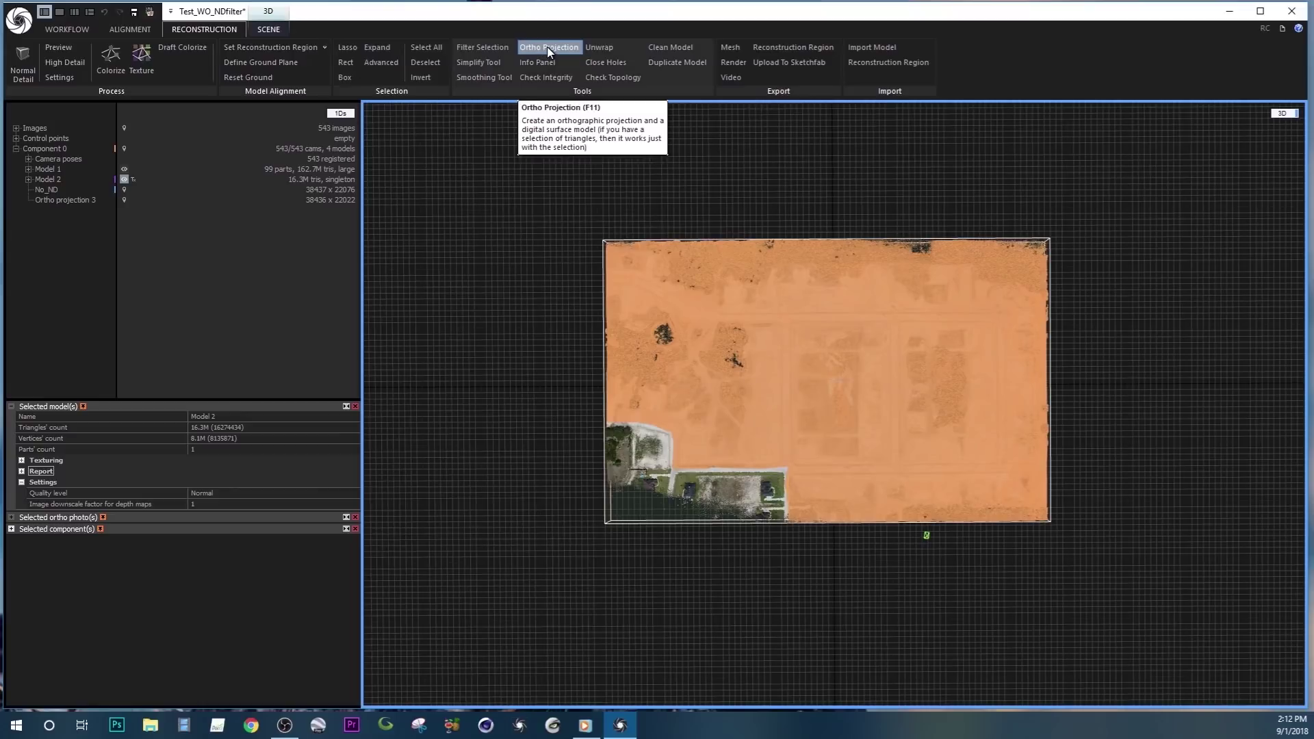
Start an orthographic projection with a projection box around the whole site model
click(230, 579)
scroll(230, 579, down, 5)
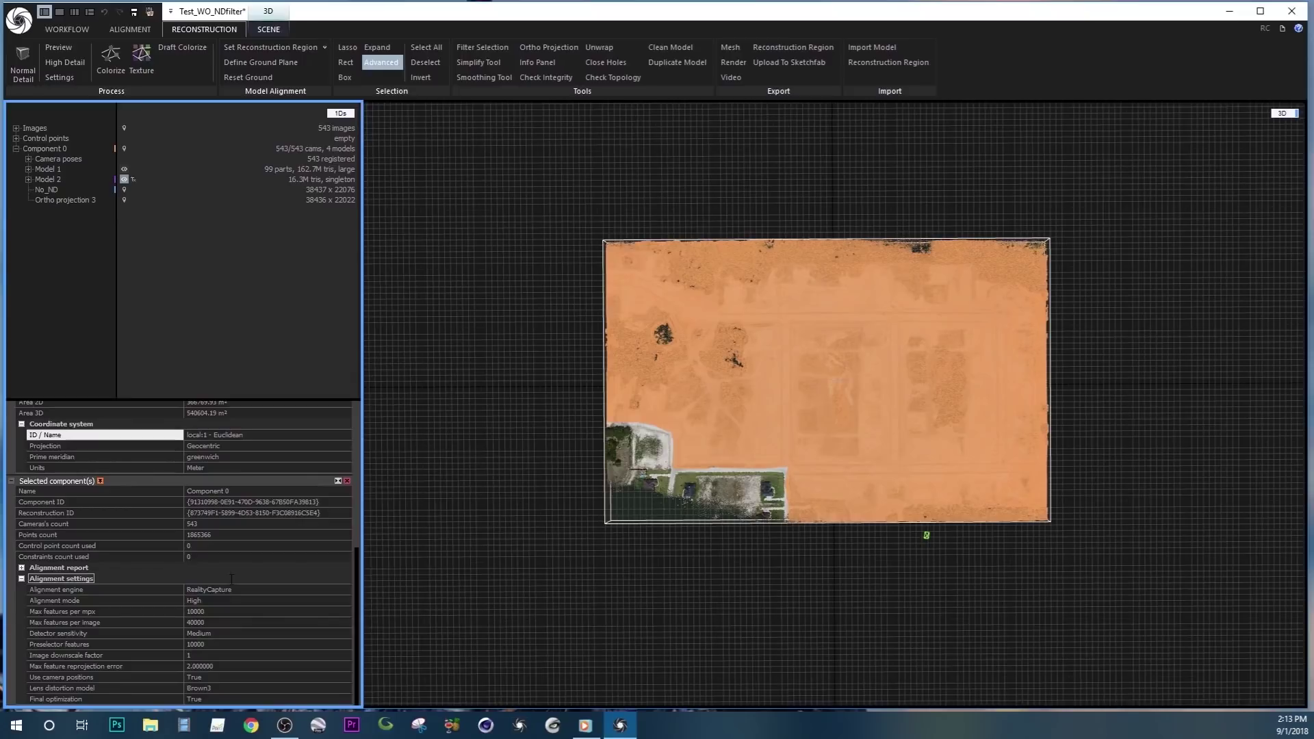
scroll(231, 579, up, 5)
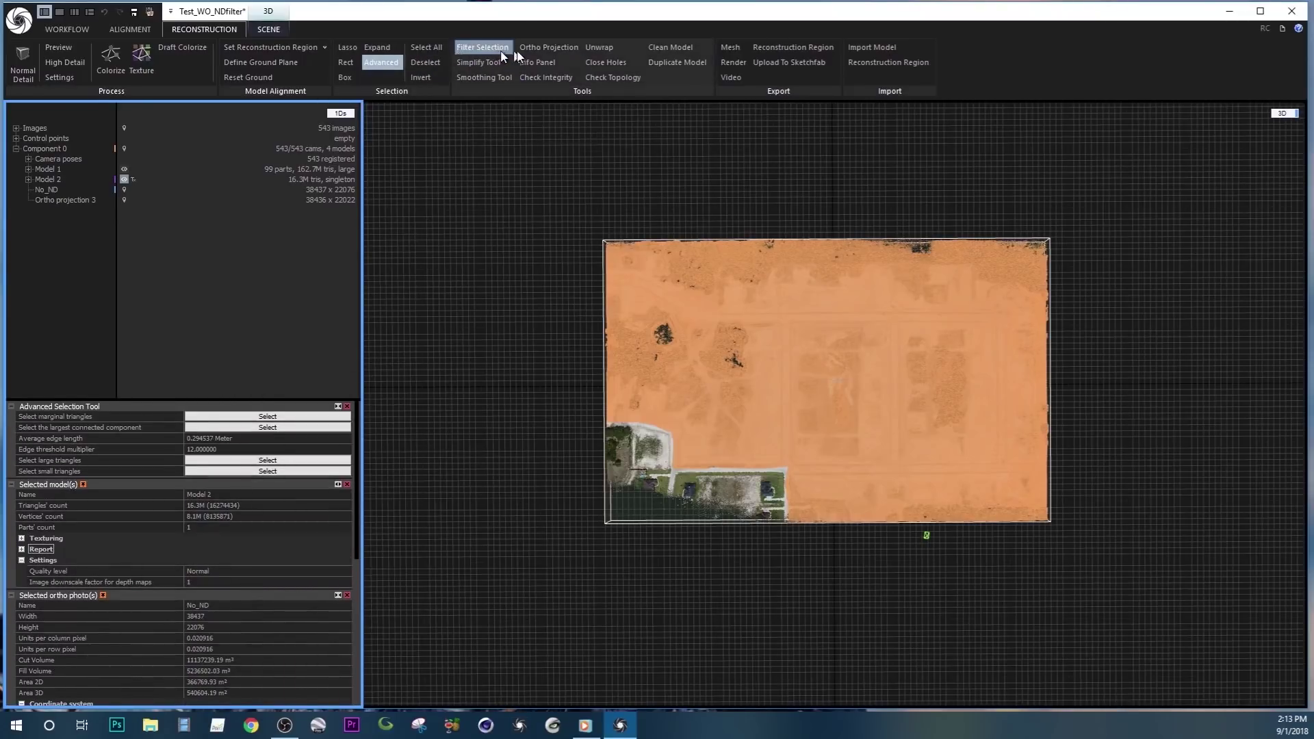
click(531, 49)
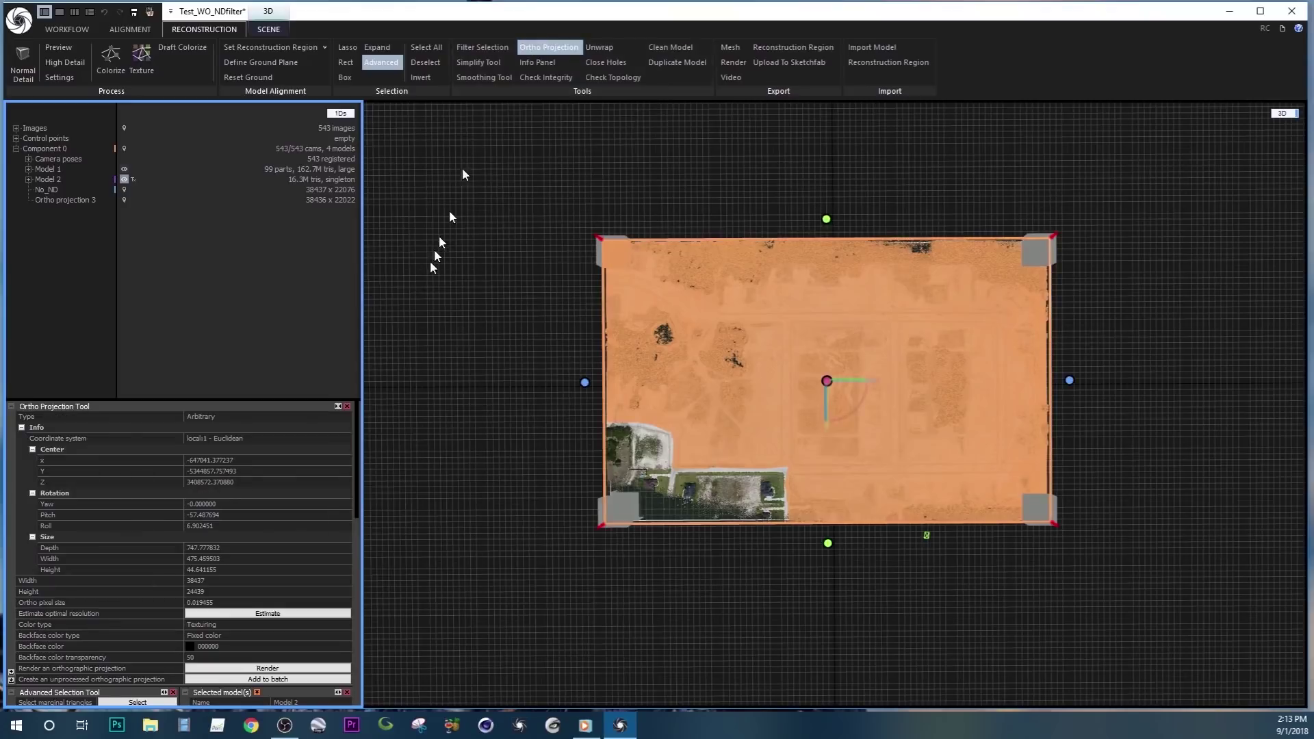
Check the backface color setting and leave it at black 000000
scroll(141, 534, down, 3)
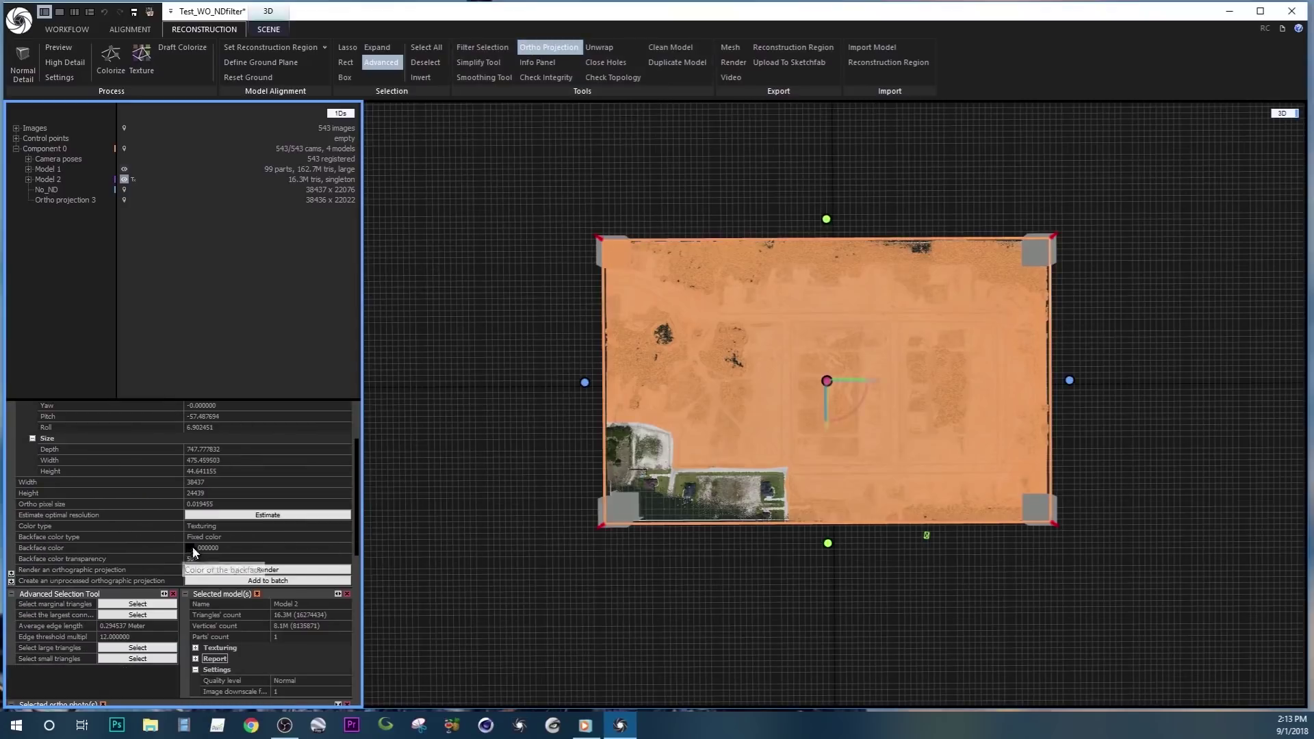
click(191, 549)
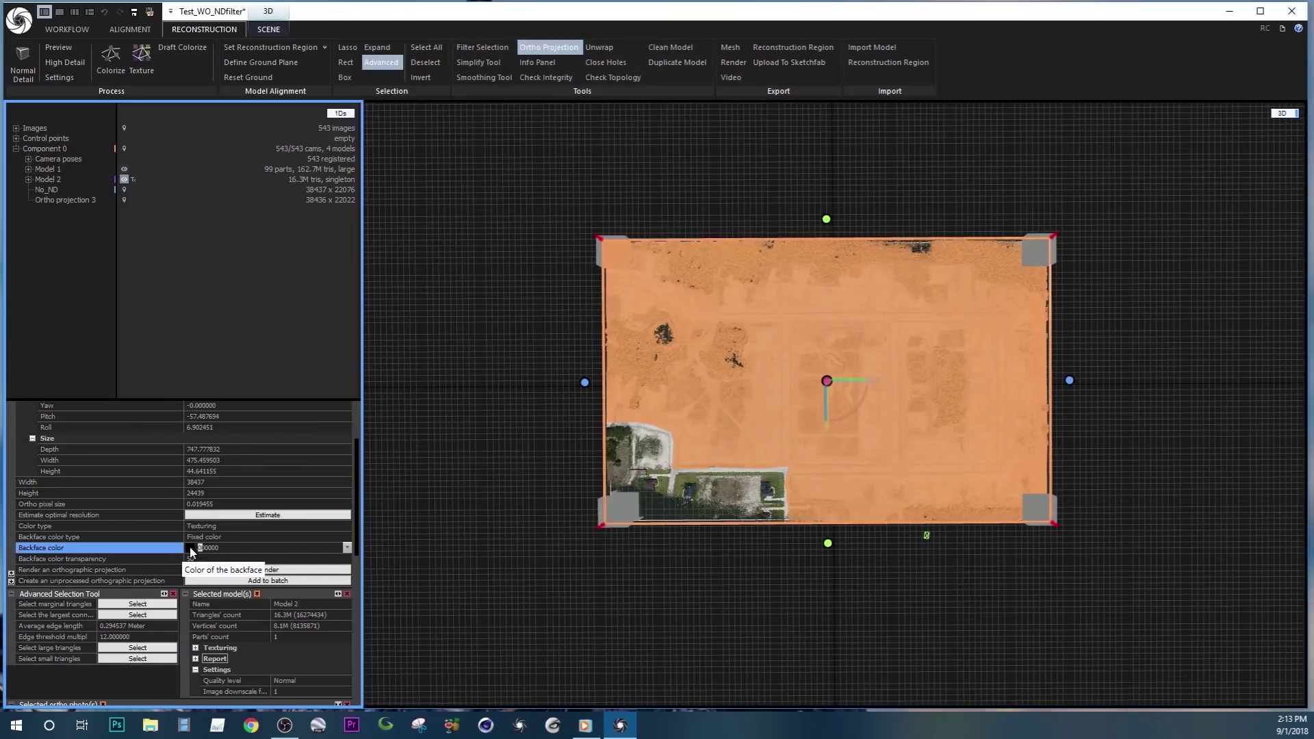
click(348, 548)
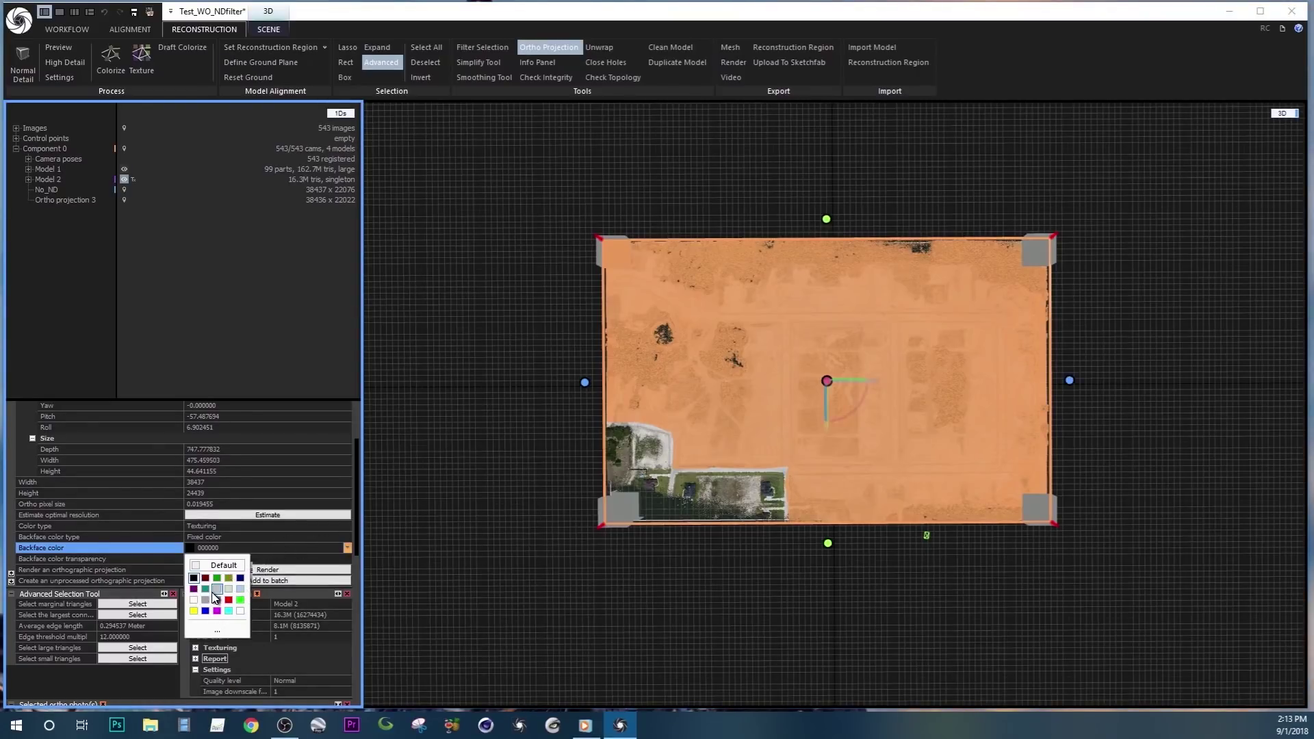
click(347, 548)
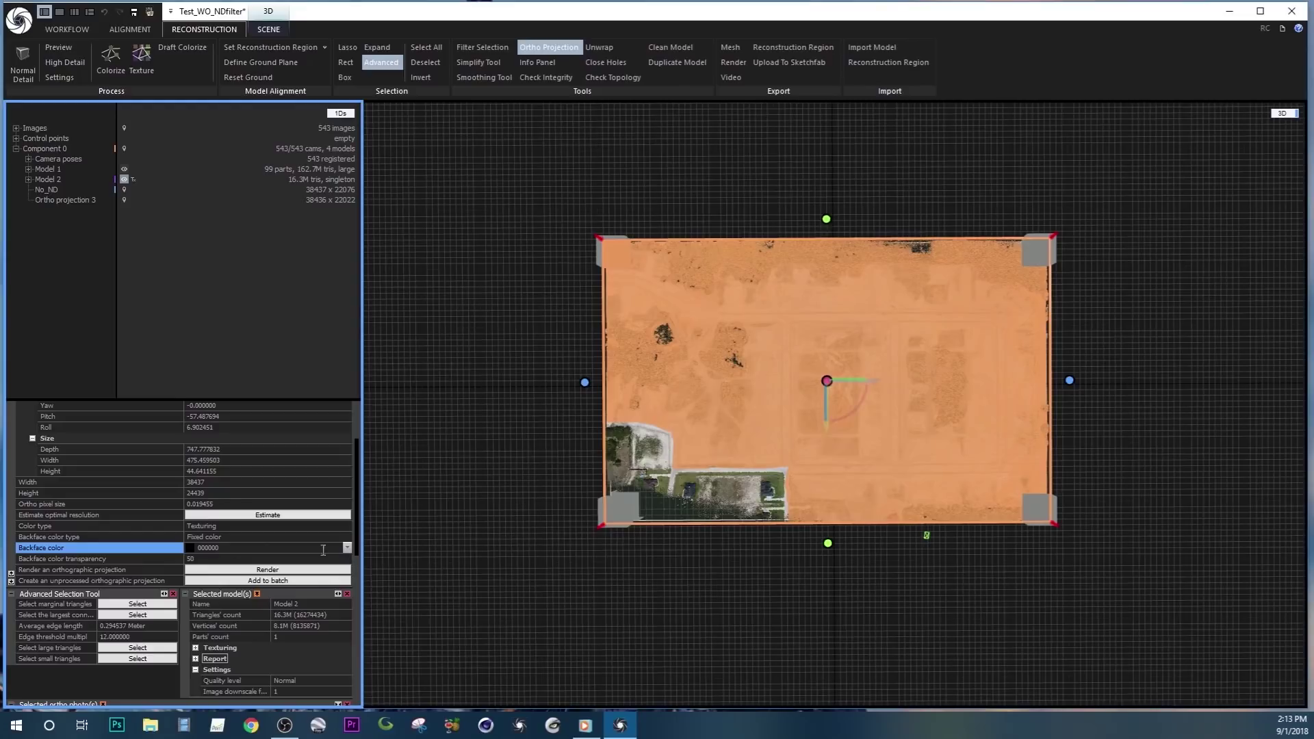
scroll(135, 531, up, 3)
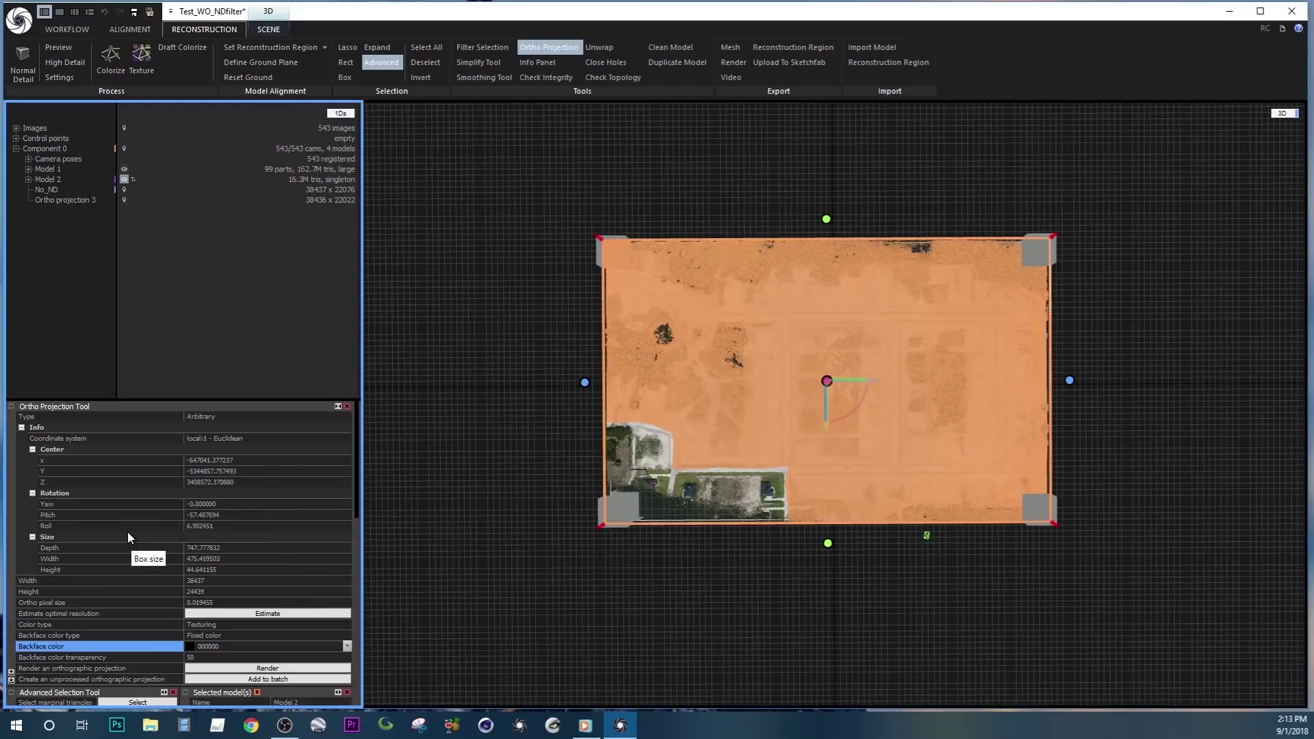
Set the ortho projection coordinate system to epsg:4326 GPS (WGS 84)
click(21, 427)
click(21, 427)
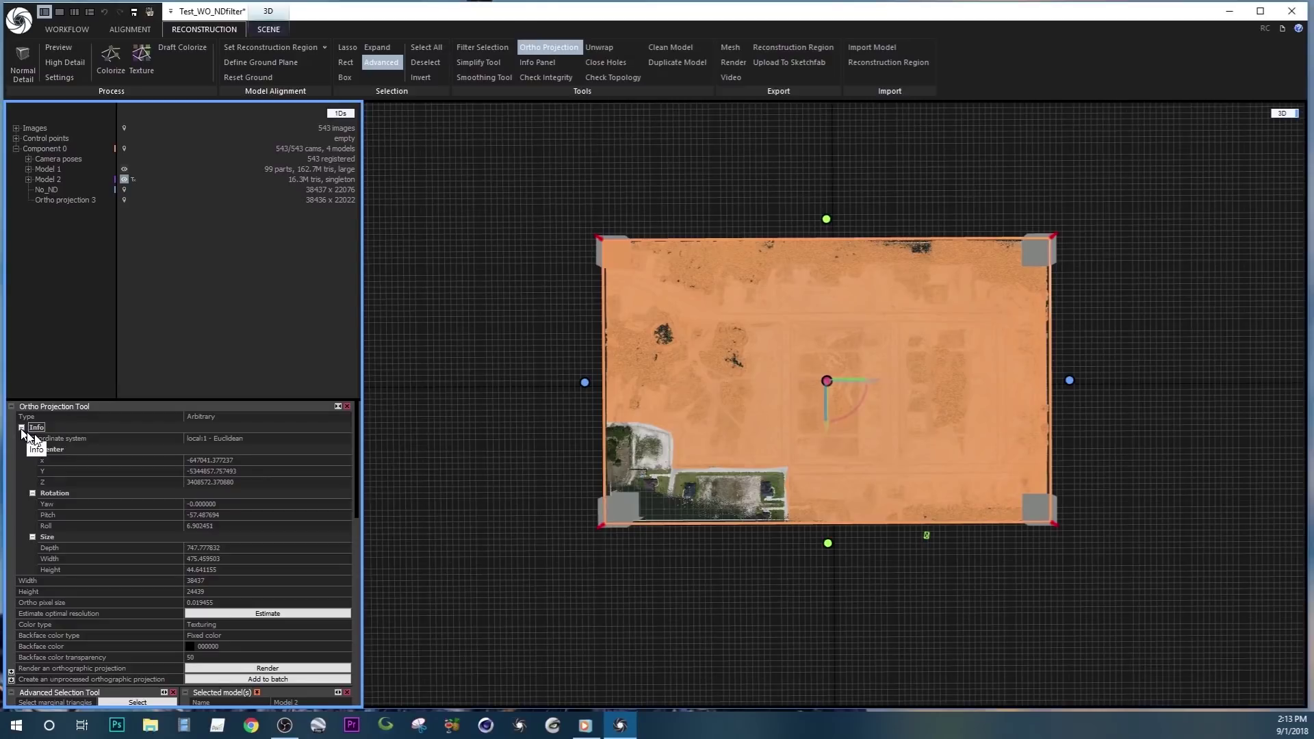
double_click(106, 439)
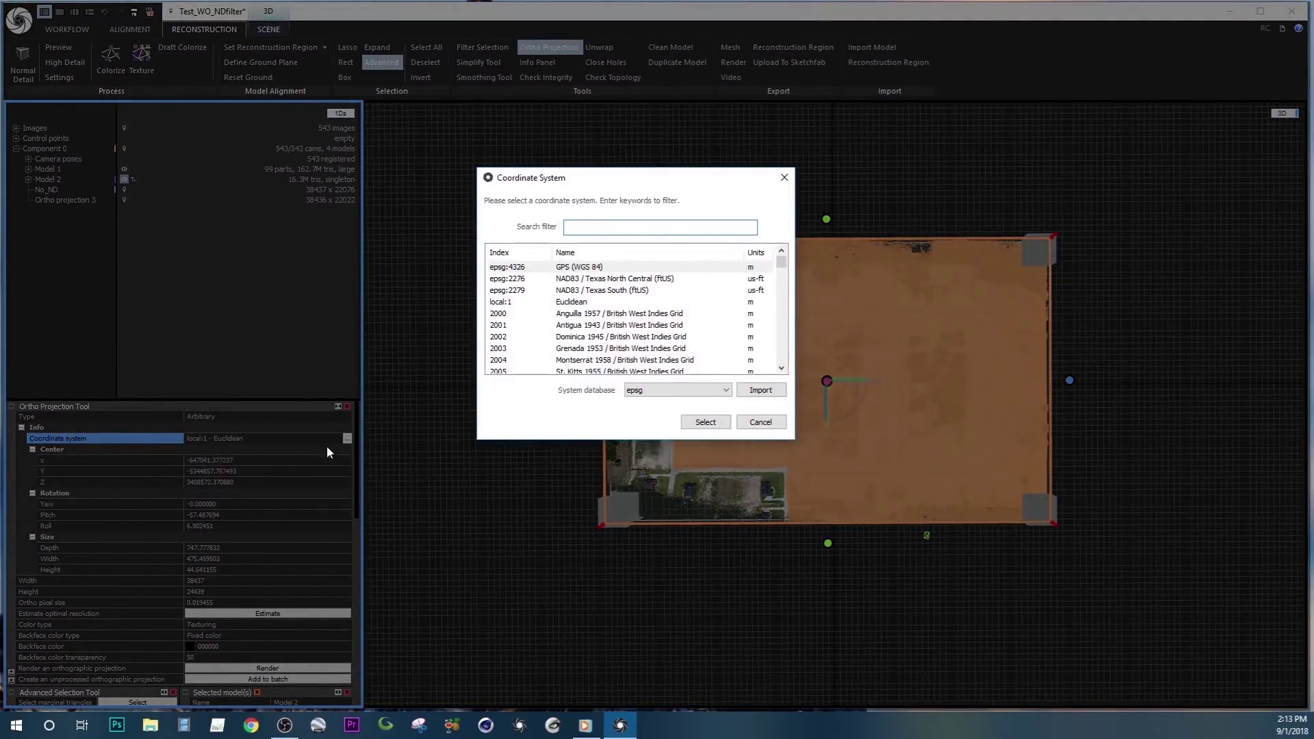
double_click(570, 268)
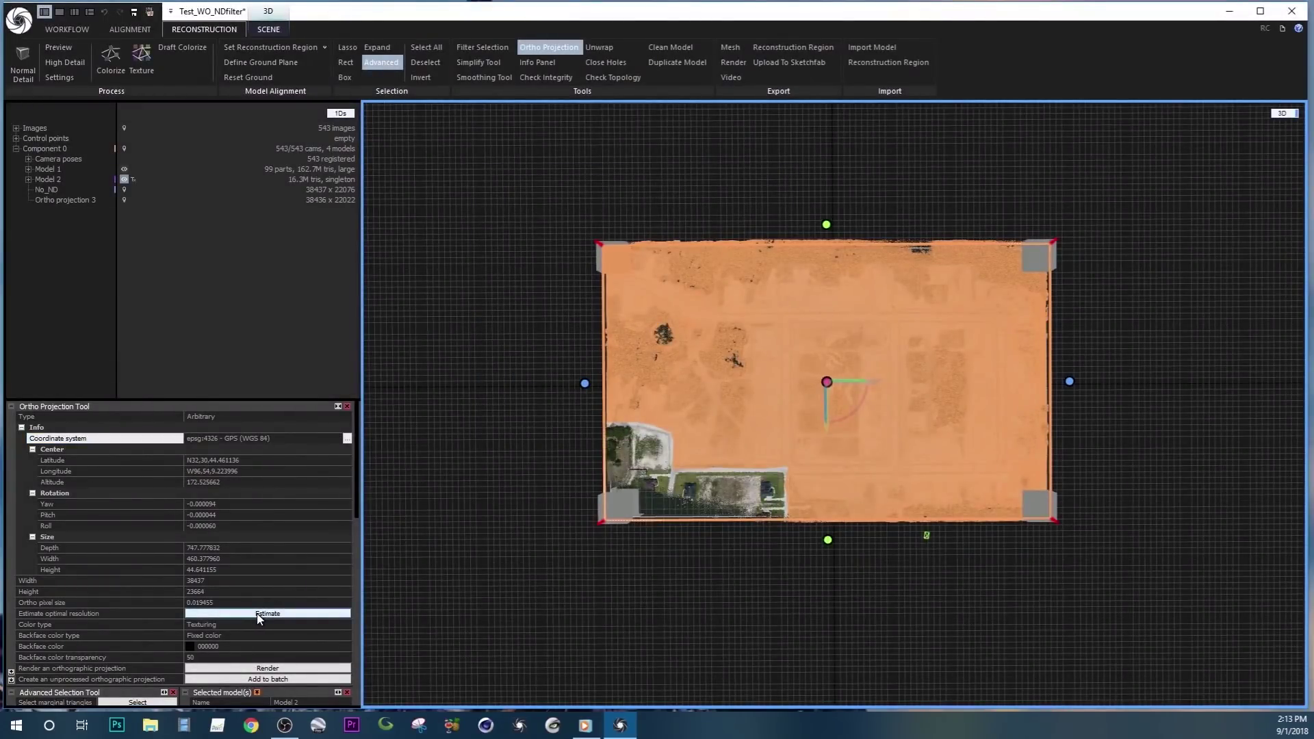
Estimate the optimal resolution and render the 38436 x 22022 site orthophoto
click(259, 615)
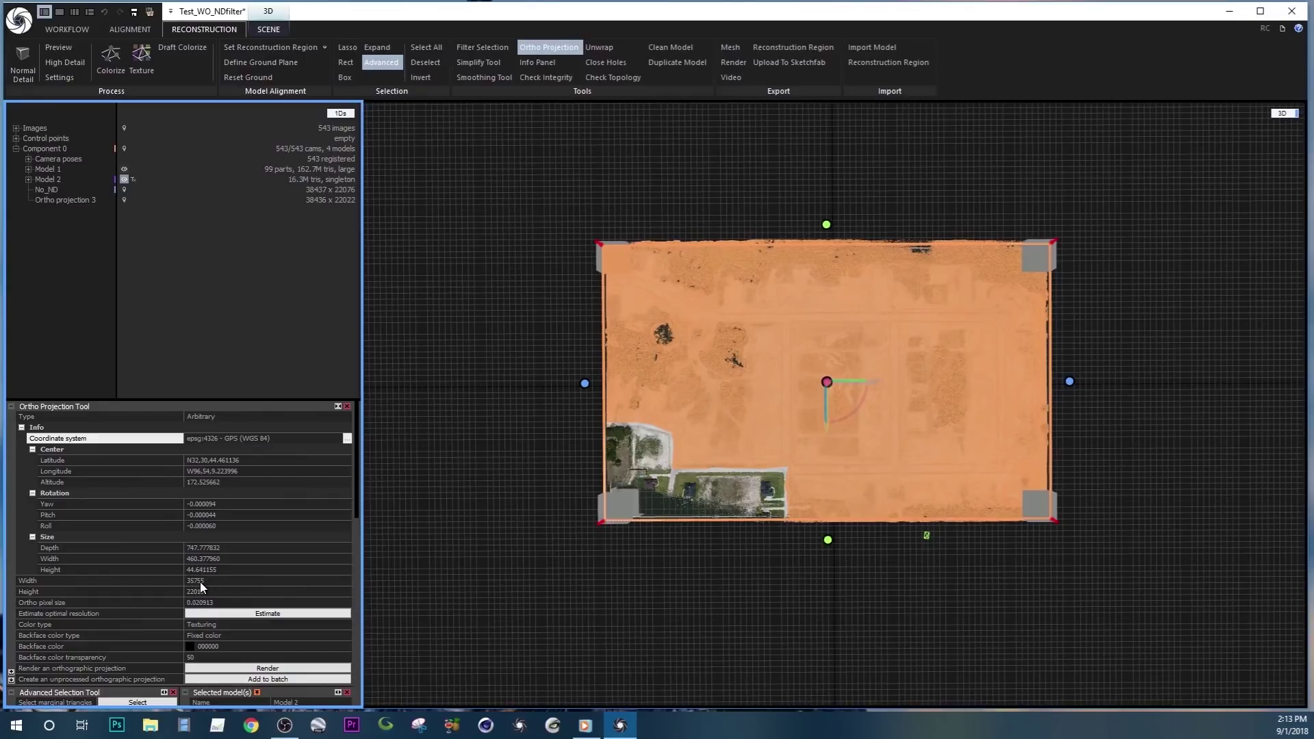
scroll(204, 596, down, 3)
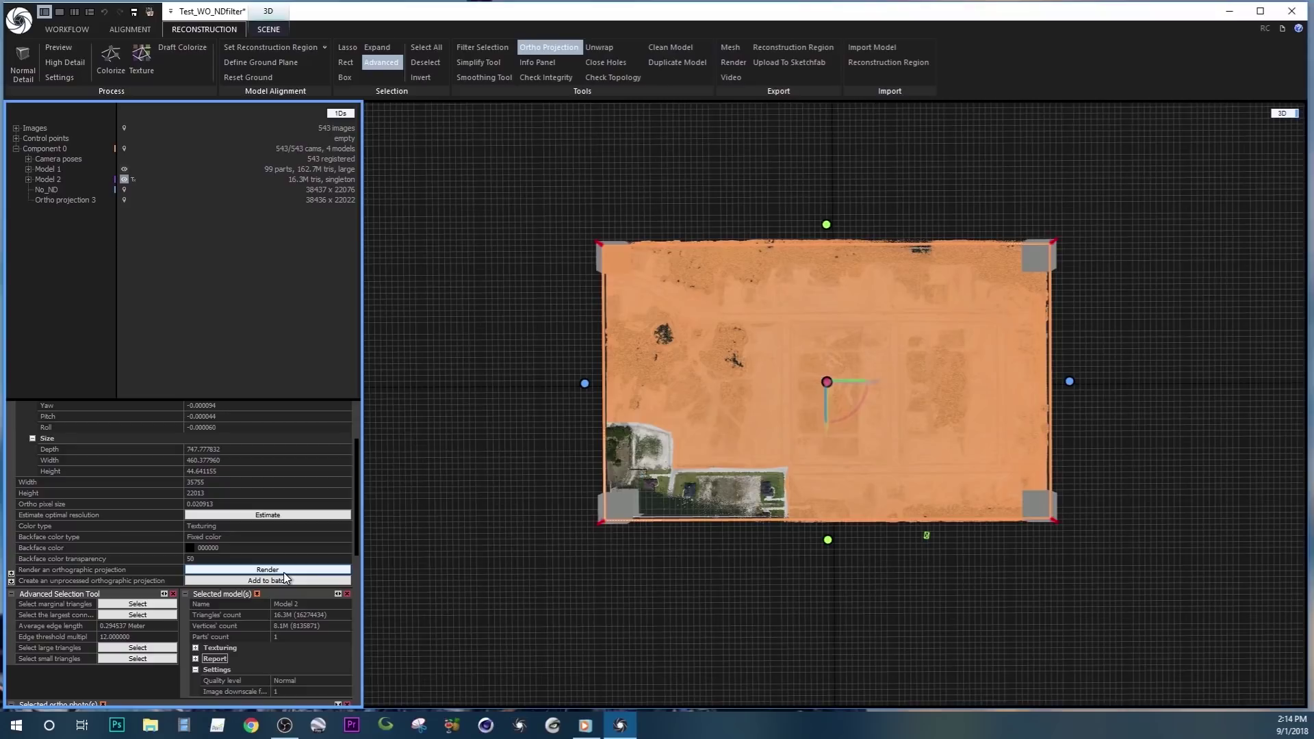
click(283, 571)
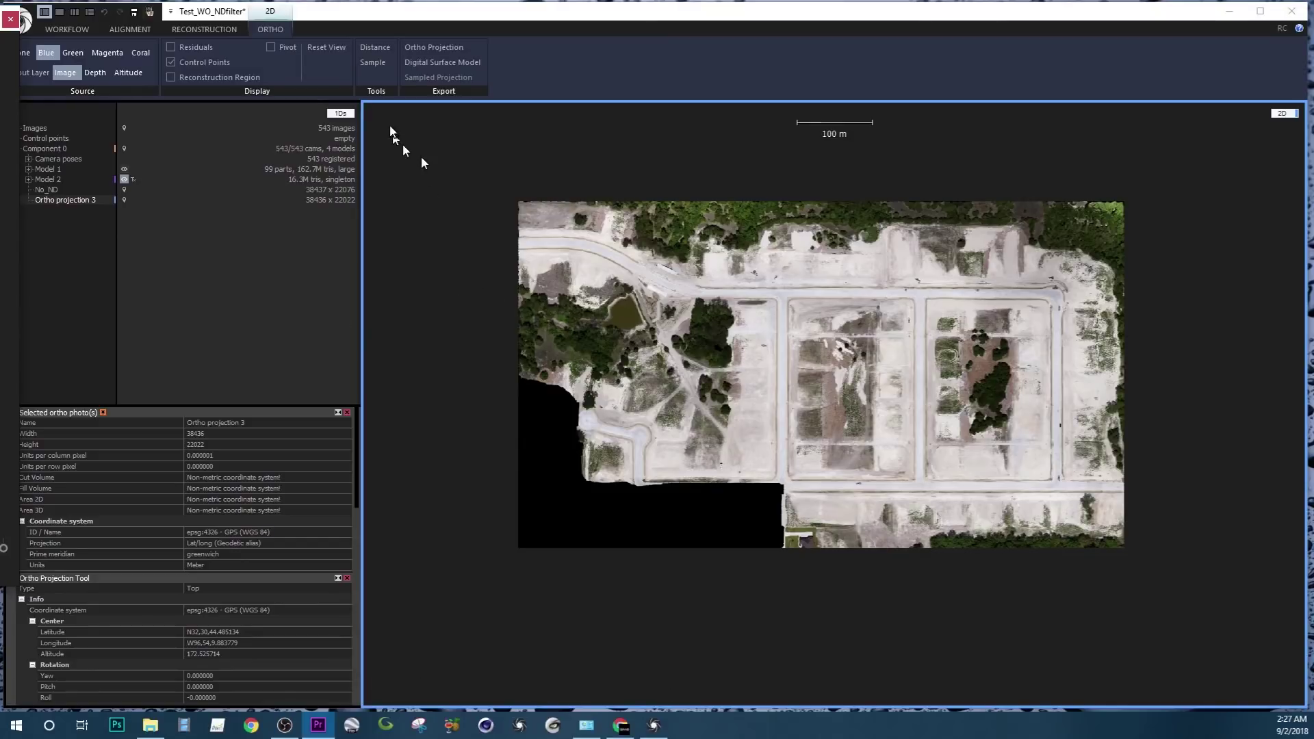
Export the rendered orthophoto as Ortho_No_ND_WGS84.tiff into the WO_NDfilter folder
click(271, 30)
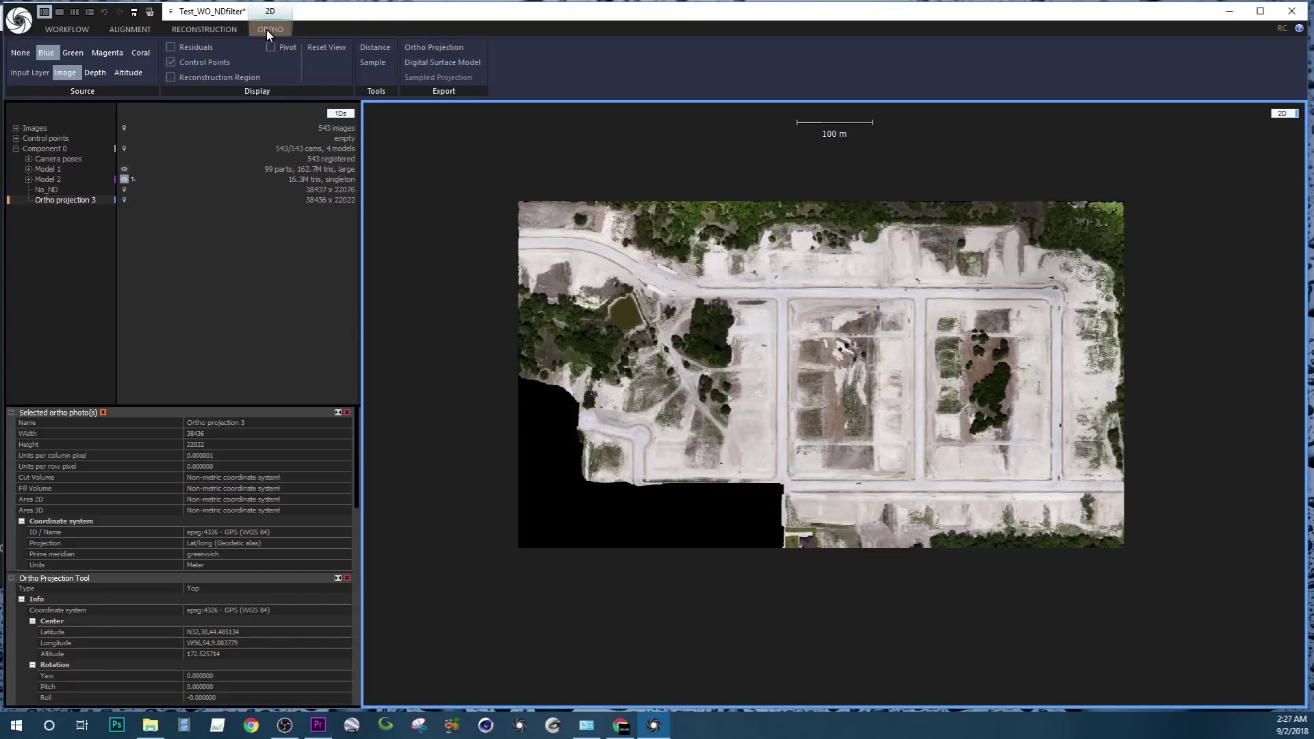
click(430, 49)
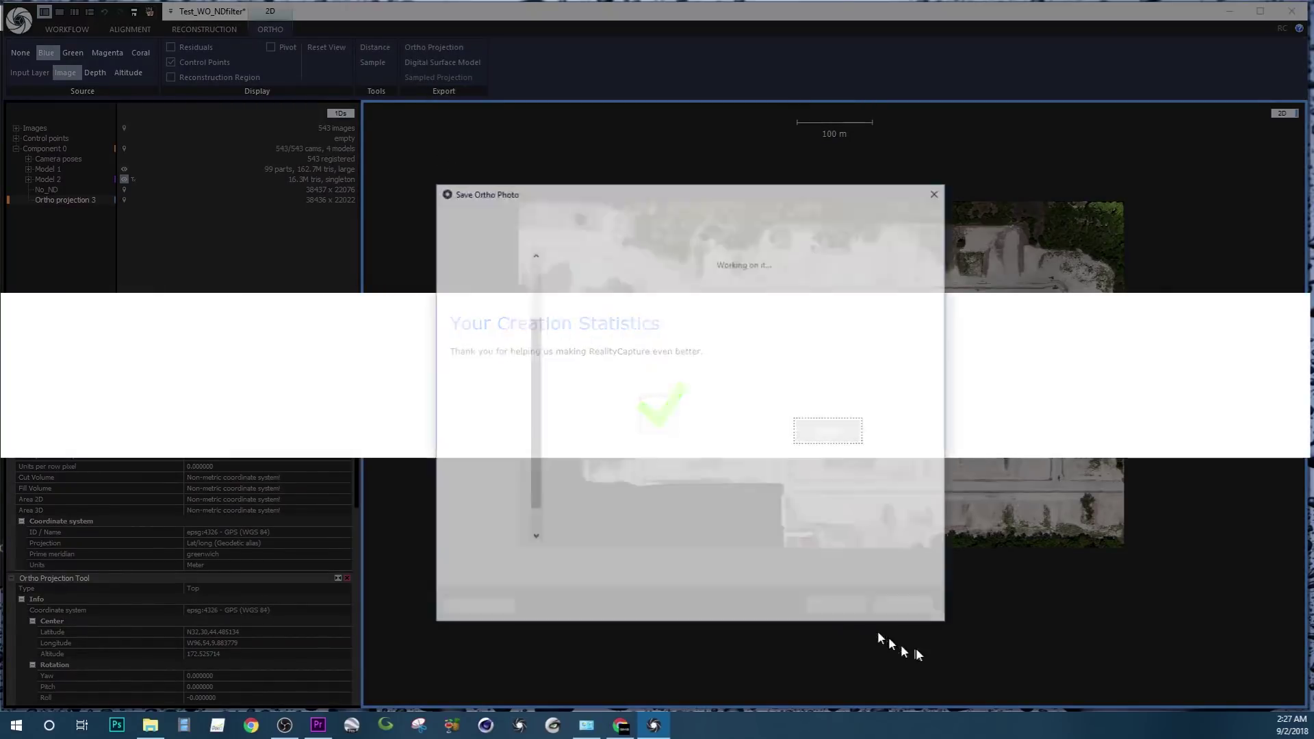
text(Ortho No_ND_WGS84.tiff)
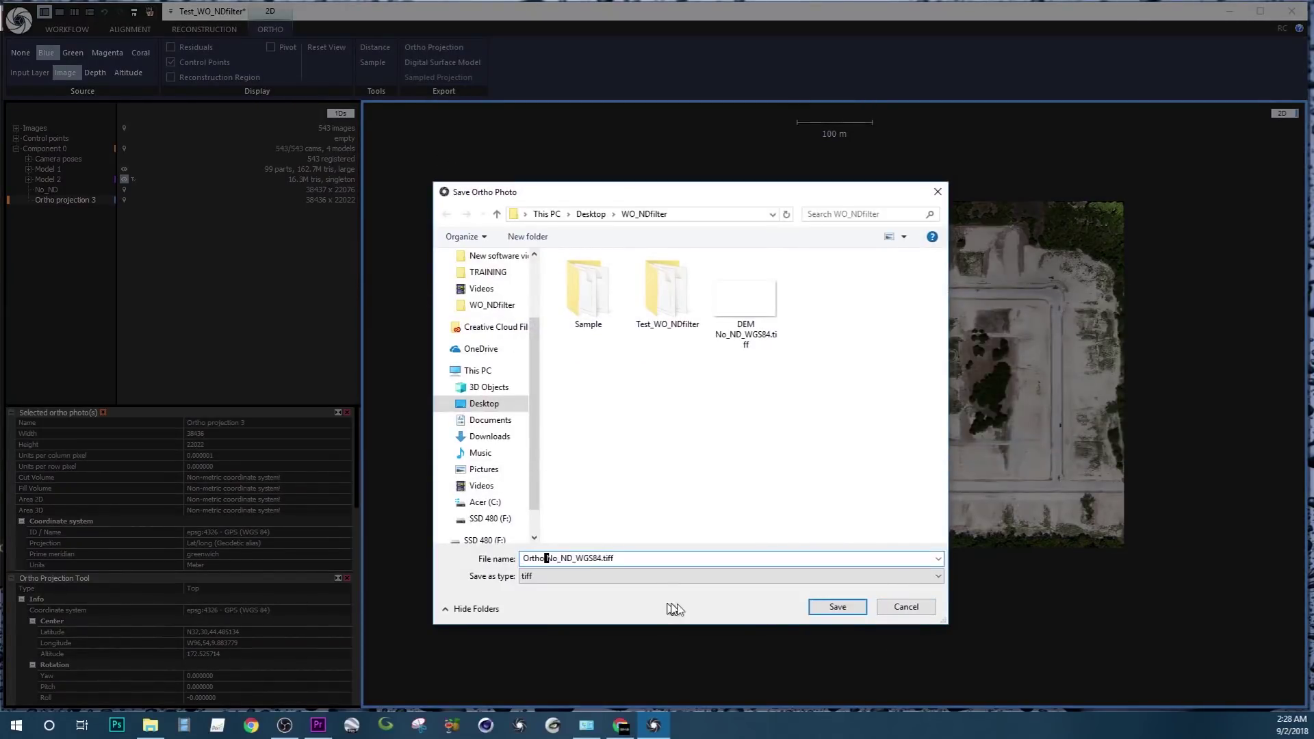
text(_)
click(838, 608)
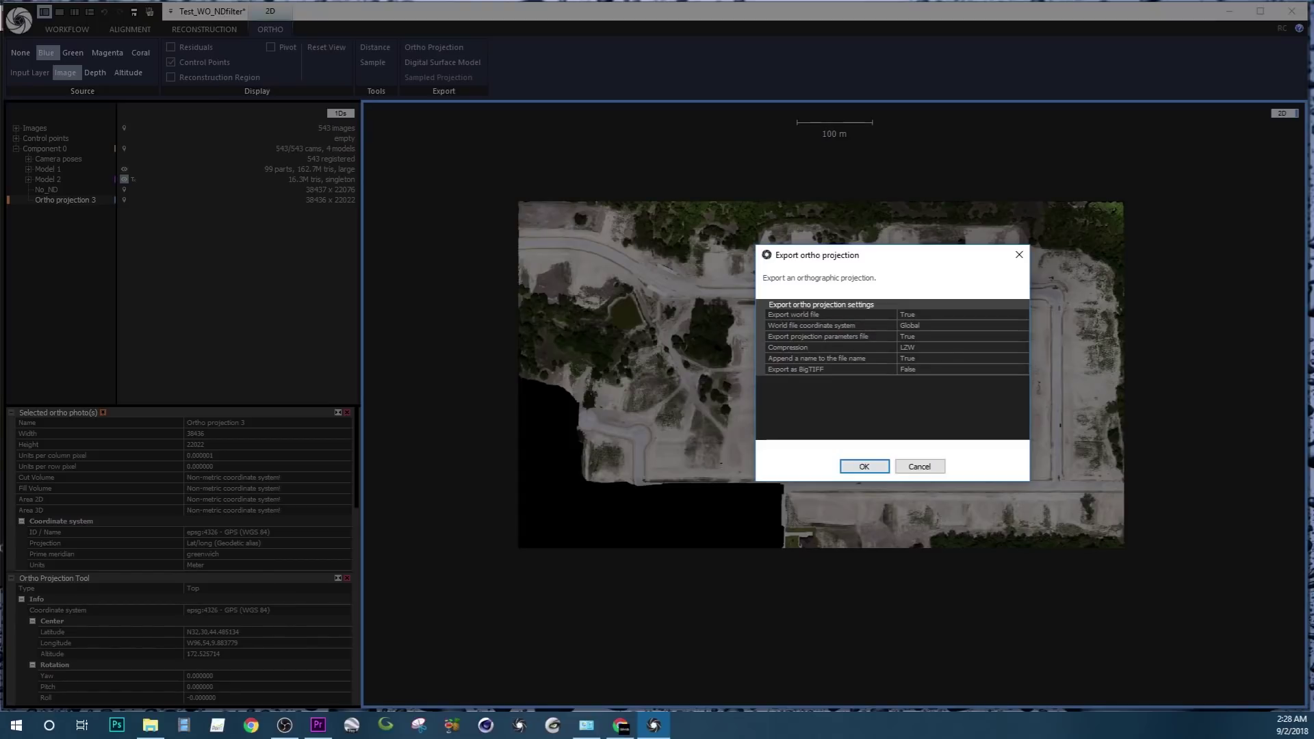
Confirm the export with world file on, Global coordinates, parameters file on and LZW compression
mouse_move(3, 547)
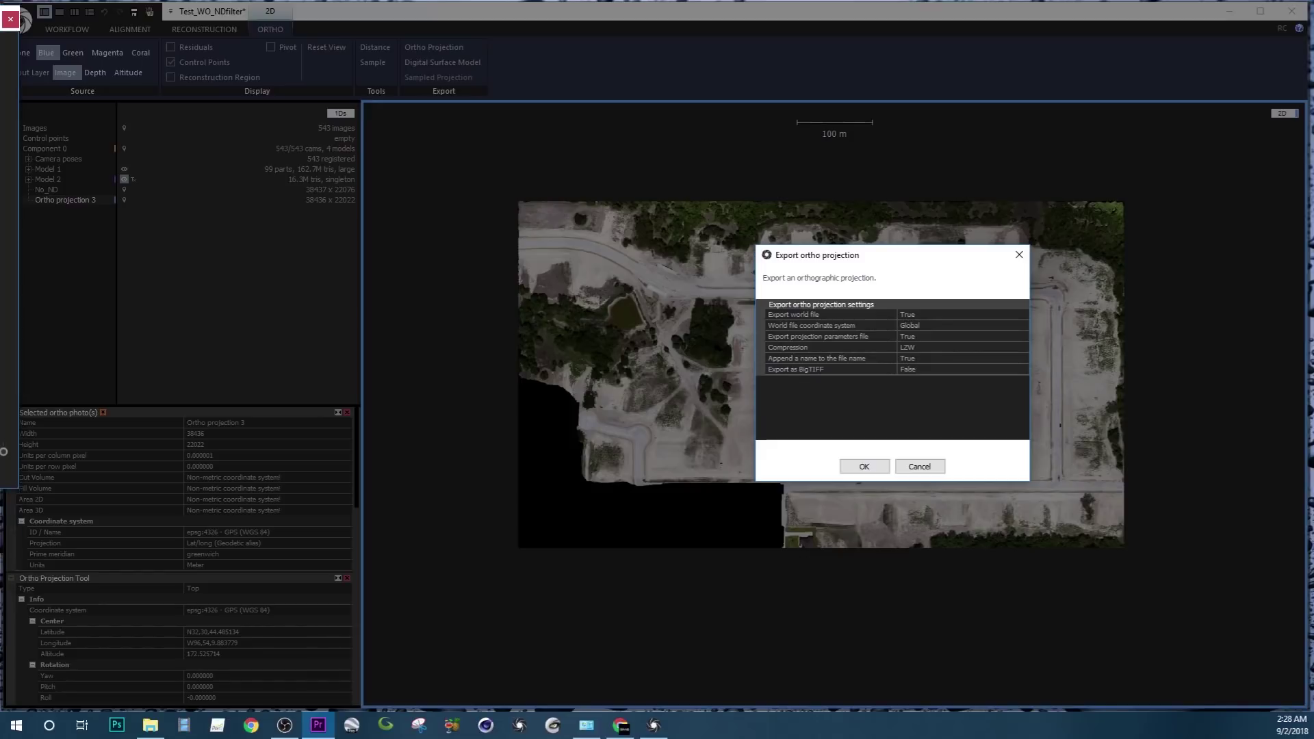
click(857, 314)
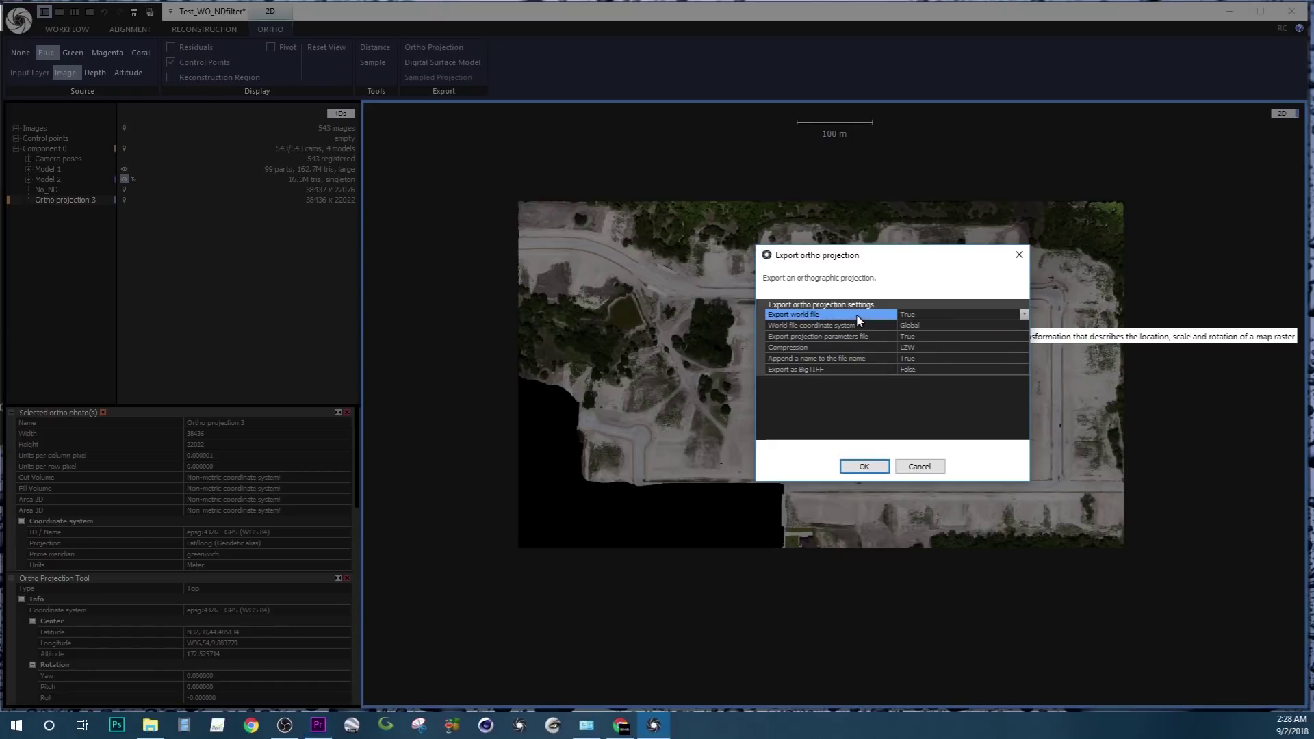
click(906, 325)
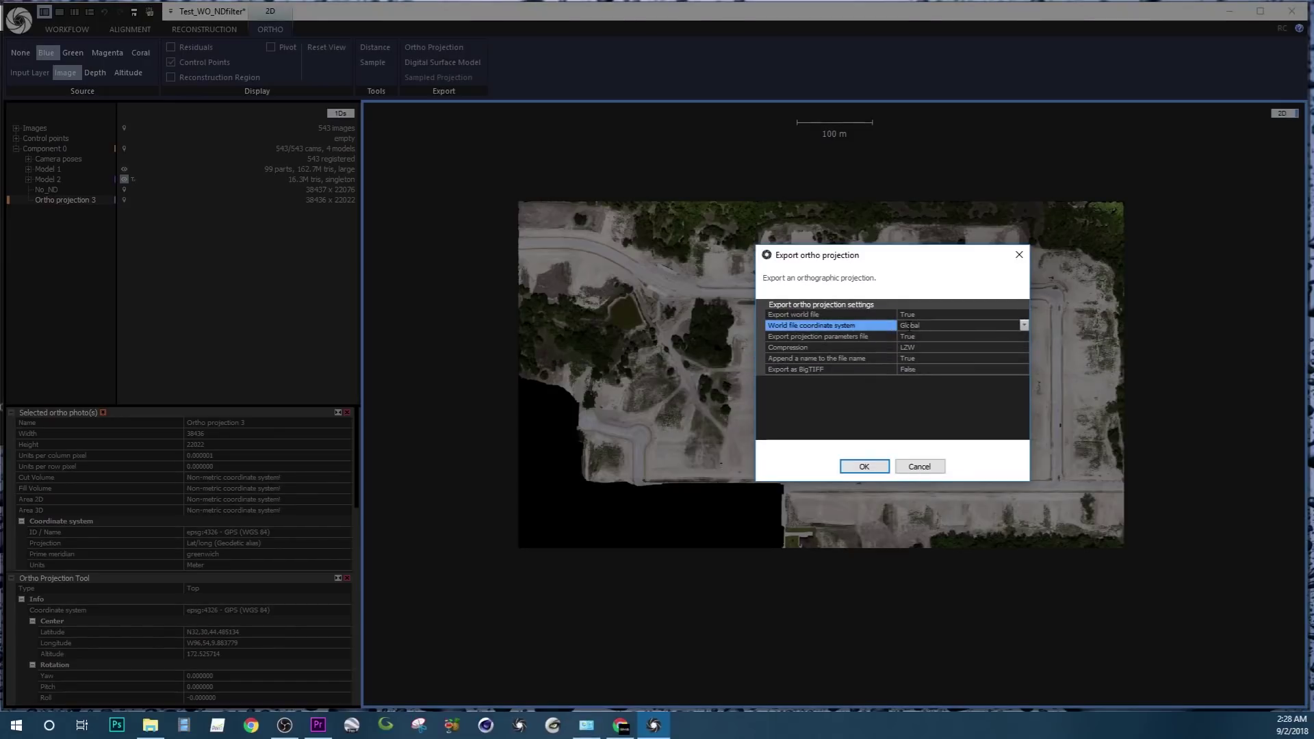
click(1023, 325)
click(1023, 326)
click(925, 336)
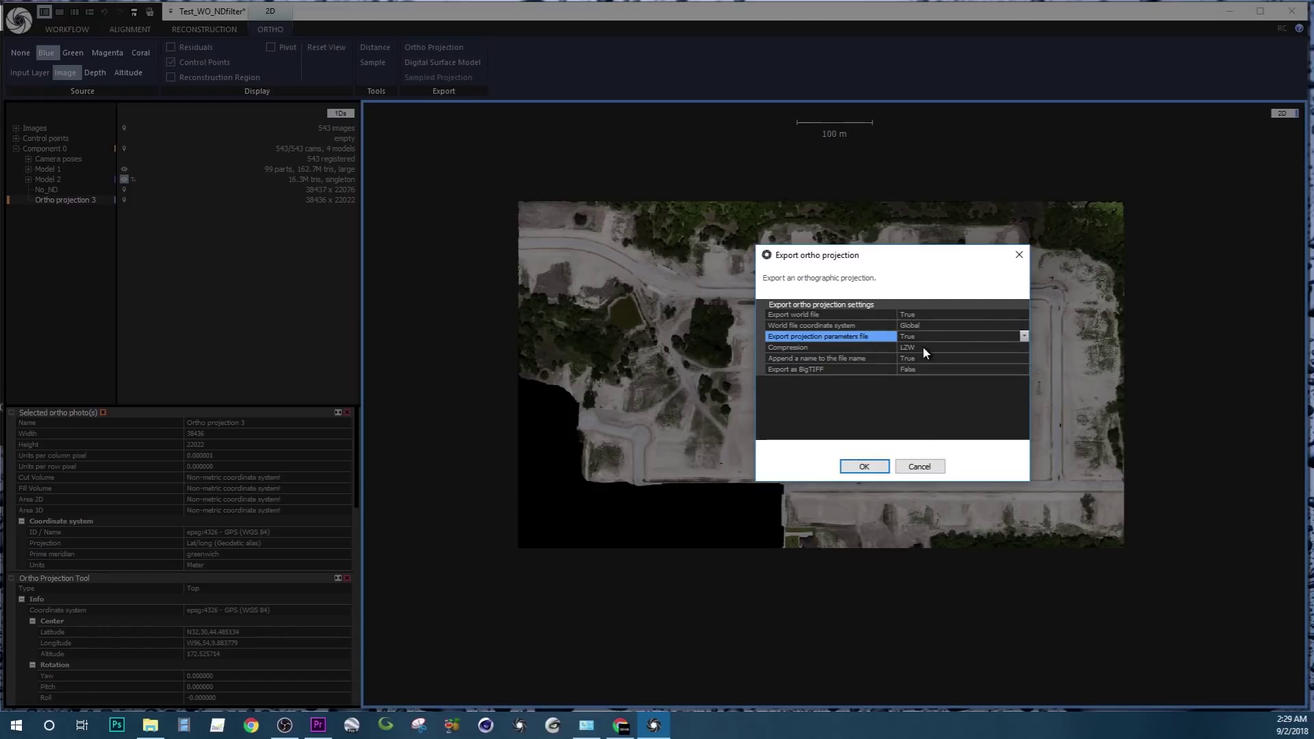
click(922, 348)
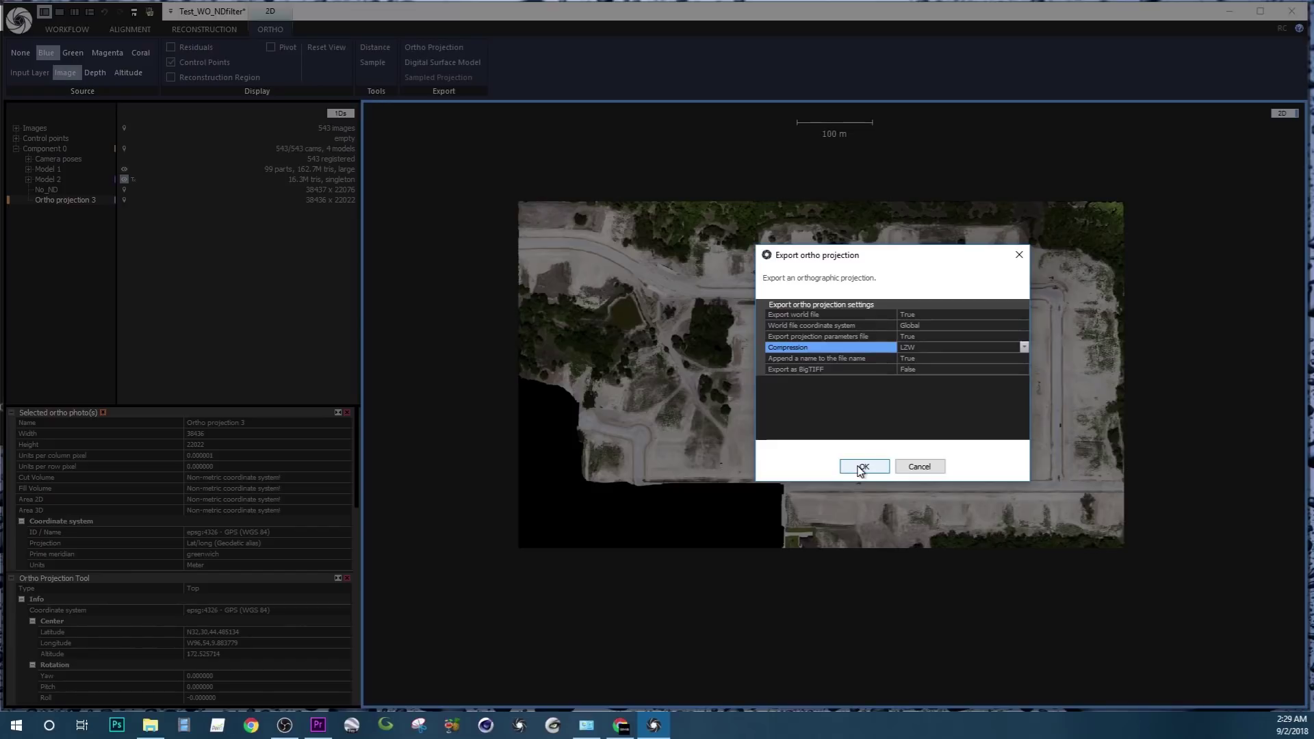
click(862, 467)
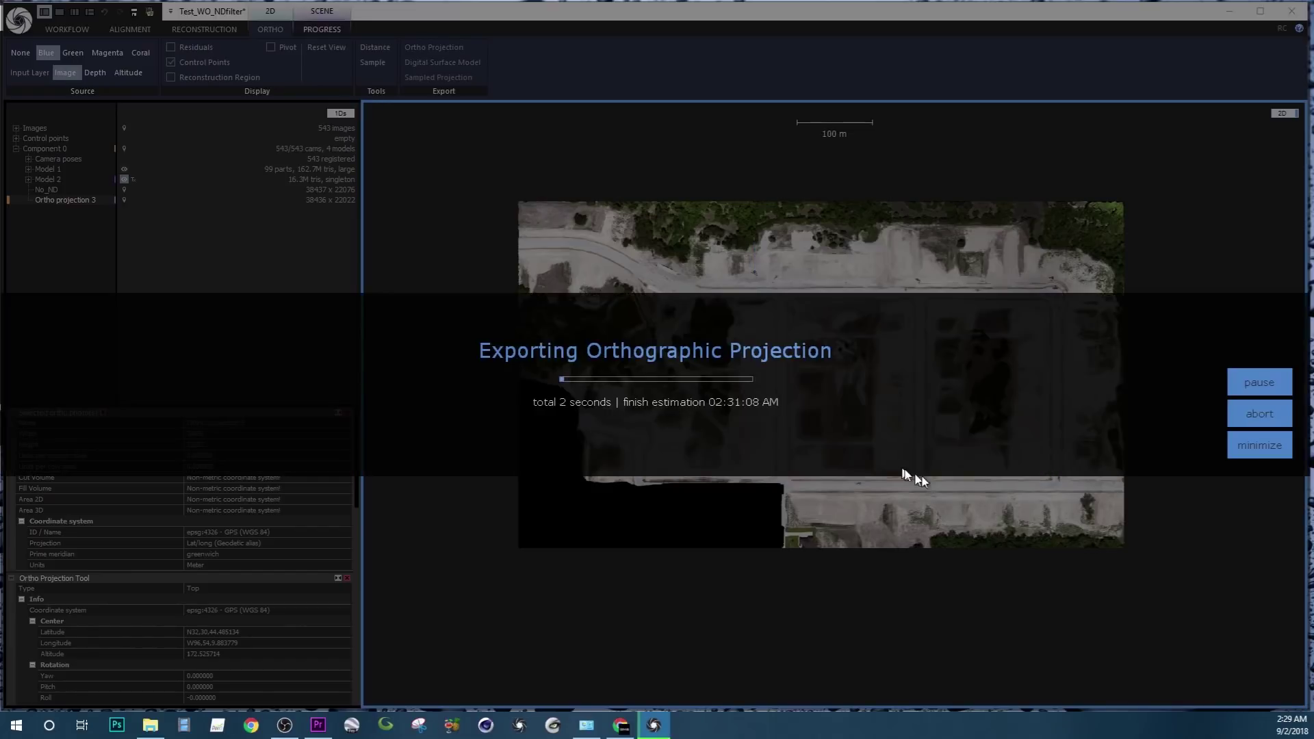